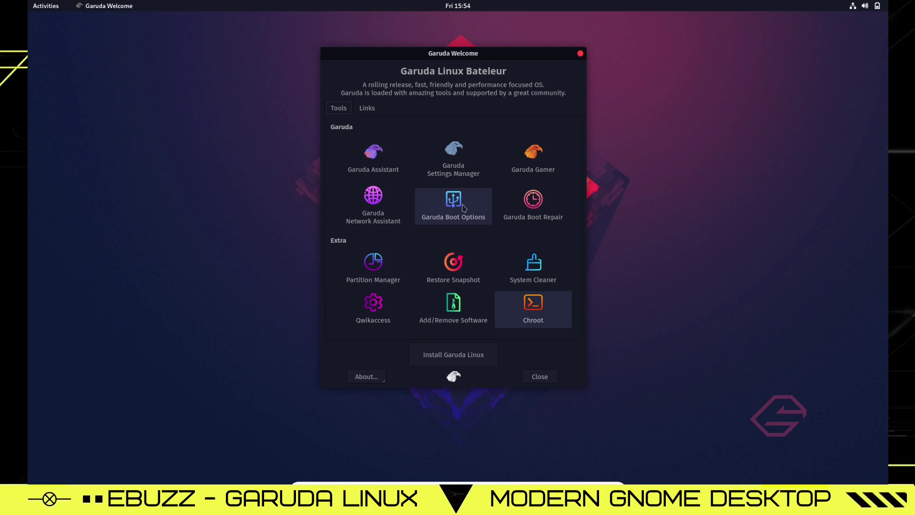
Launch the Garuda Network Assistant from Garuda Welcome's Tools tab
click(371, 201)
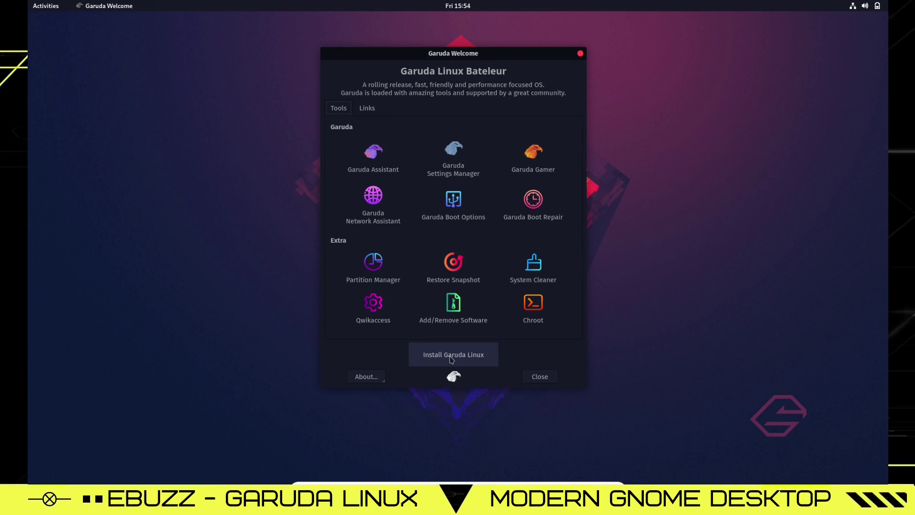
Close Garuda Welcome, view both workspaces in the overview, and start Terminal from the dock
click(549, 378)
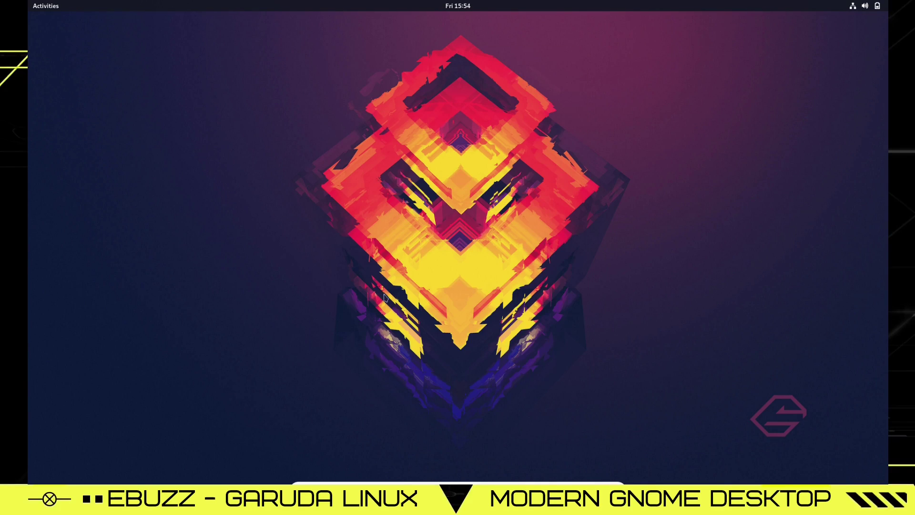
click(45, 7)
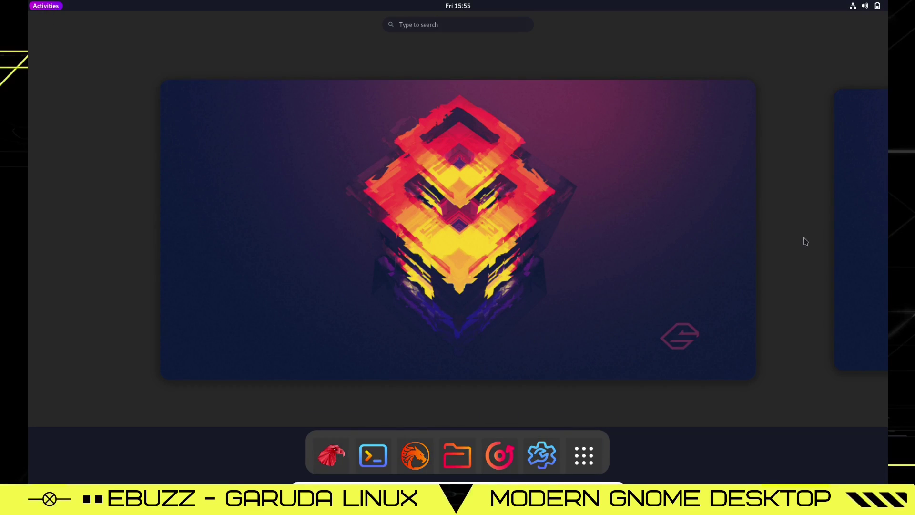
click(869, 230)
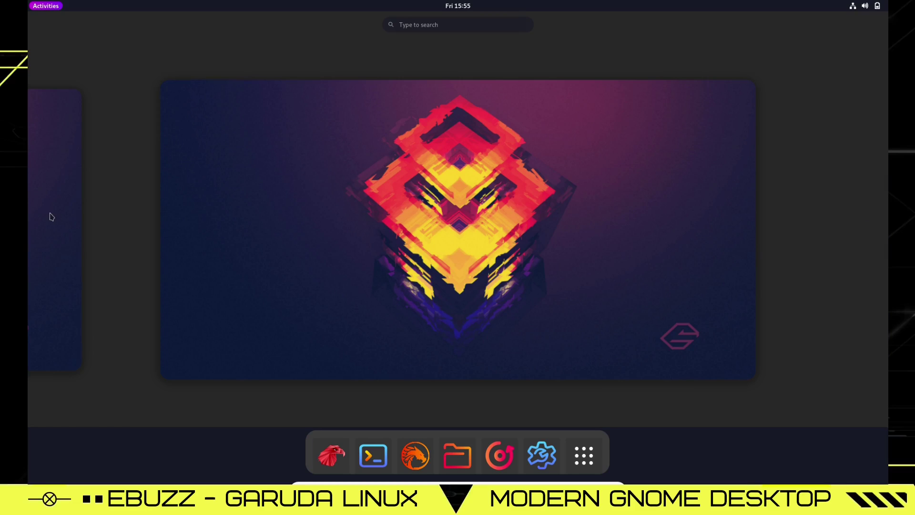
click(51, 216)
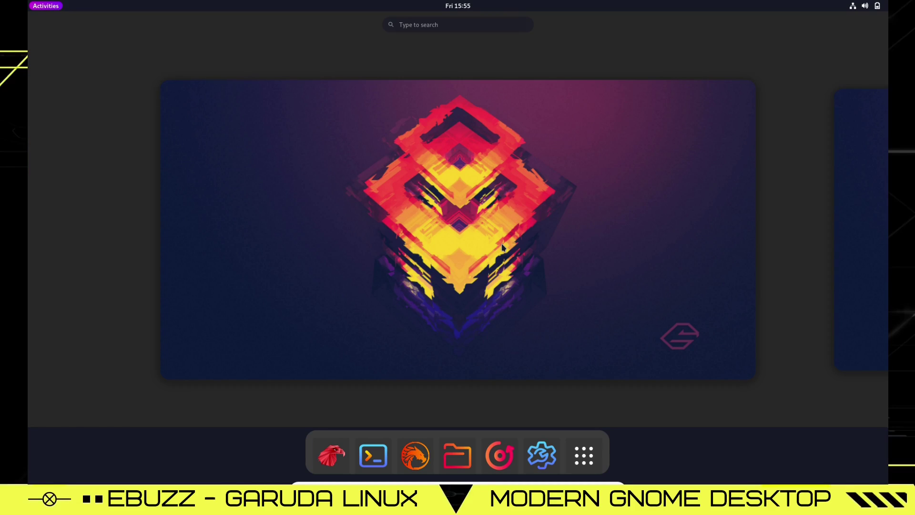
click(377, 457)
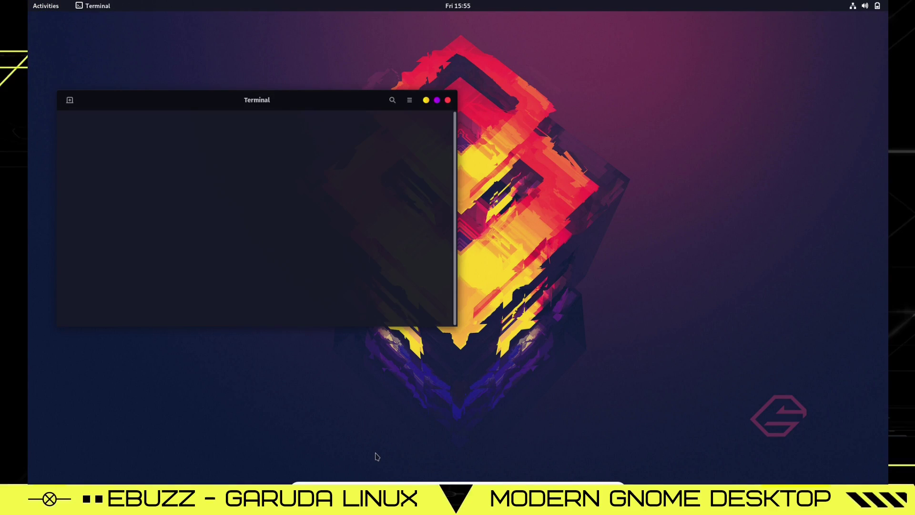
Run htop, enlarge and recentre the terminal window, then close it
text(htop)
key(Return)
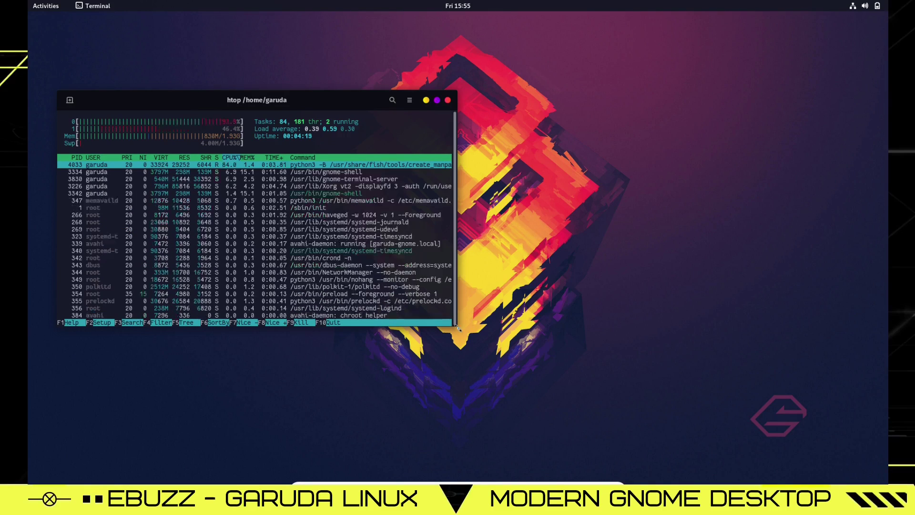
drag(456, 328, 663, 411)
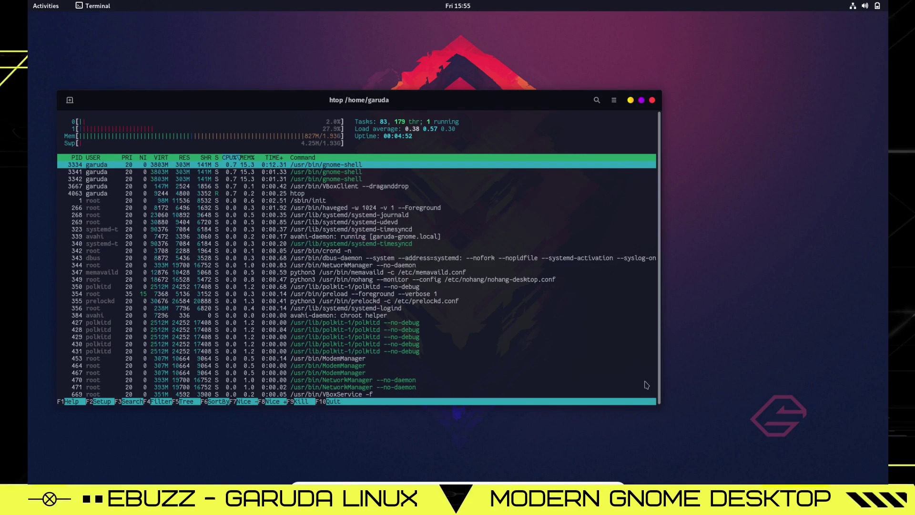
drag(445, 105, 561, 85)
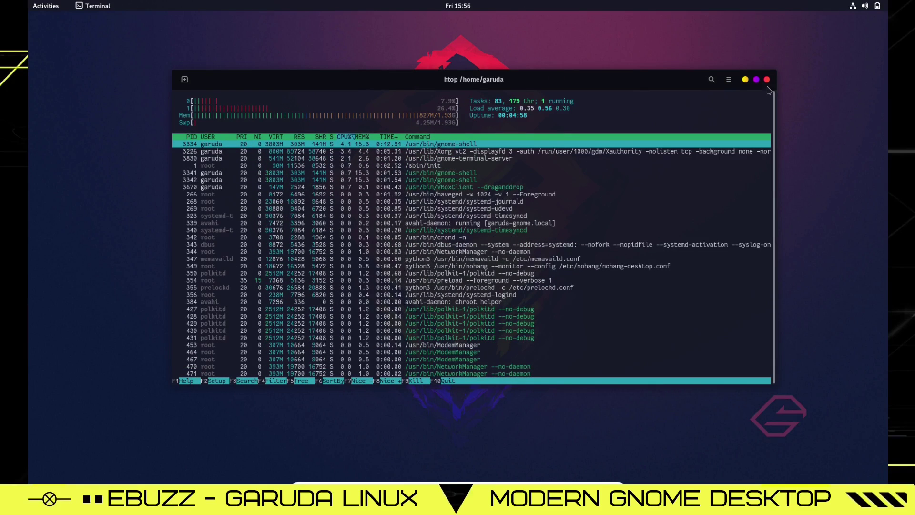
click(767, 79)
key(super)
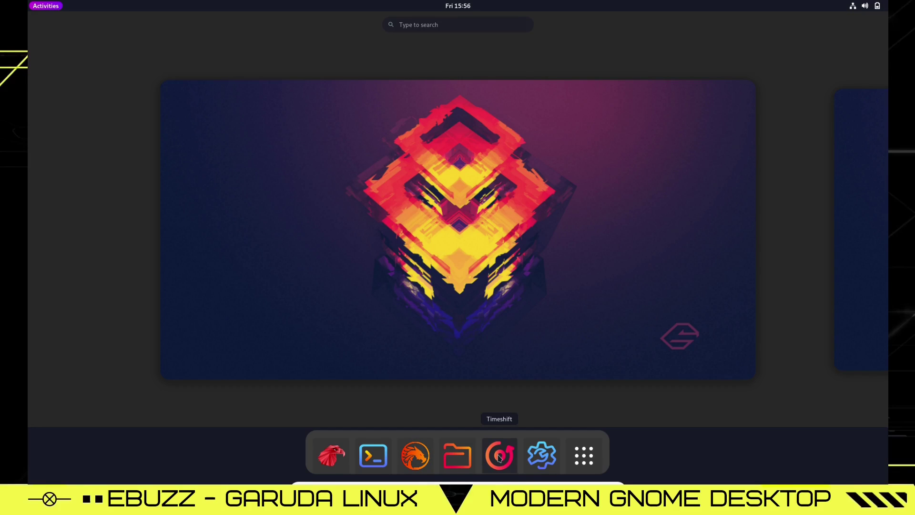
Open FireDragon maximized, close the Dark Reader and CanvasBlocker tabs, and load the Garuda homepage
click(413, 456)
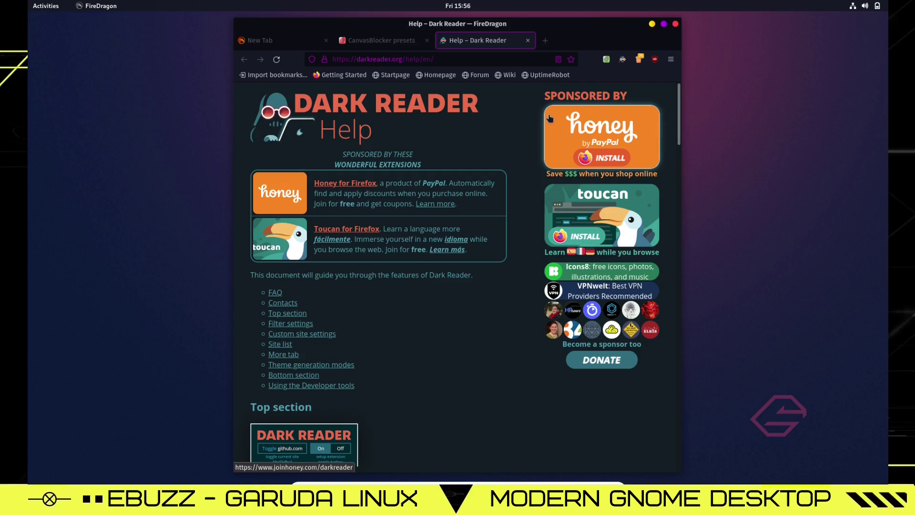
click(664, 25)
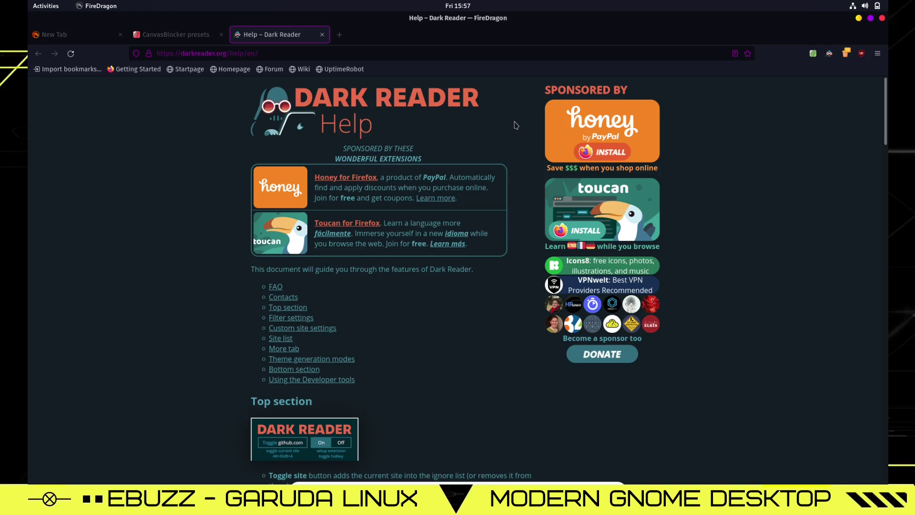
click(323, 34)
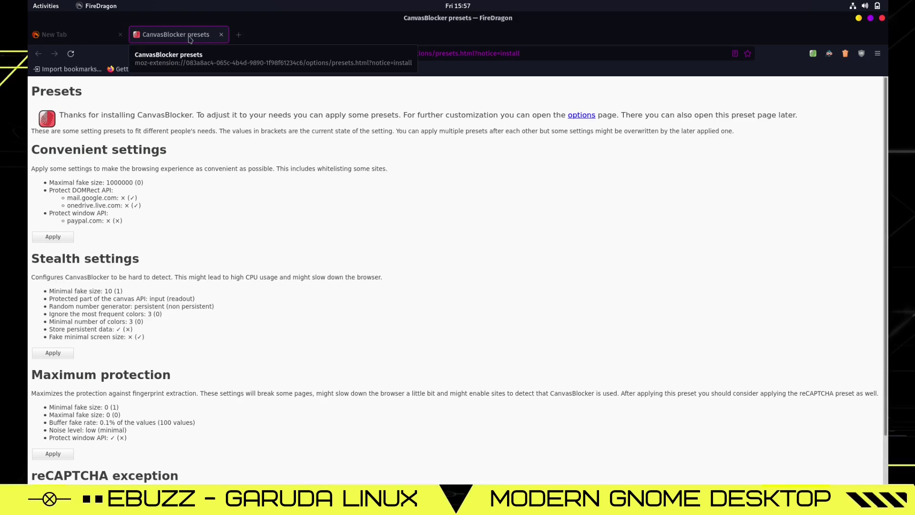
middle_click(189, 38)
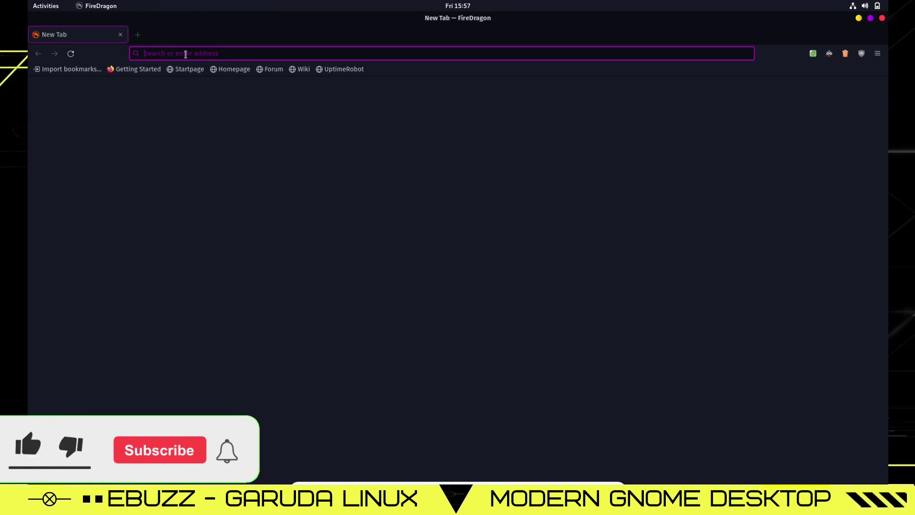
text(garudalinux.org/)
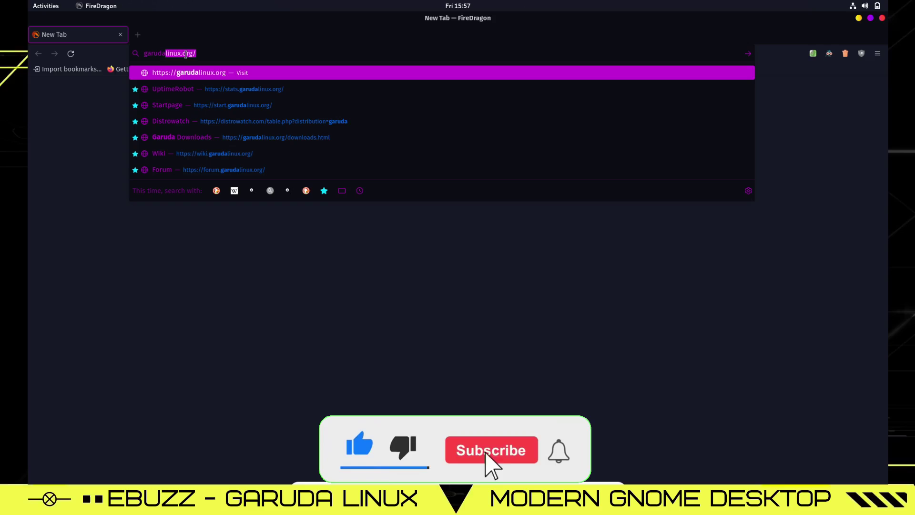
key(Return)
Search 'ebuzz central' in a new tab, then close that results tab
key(ctrl+t)
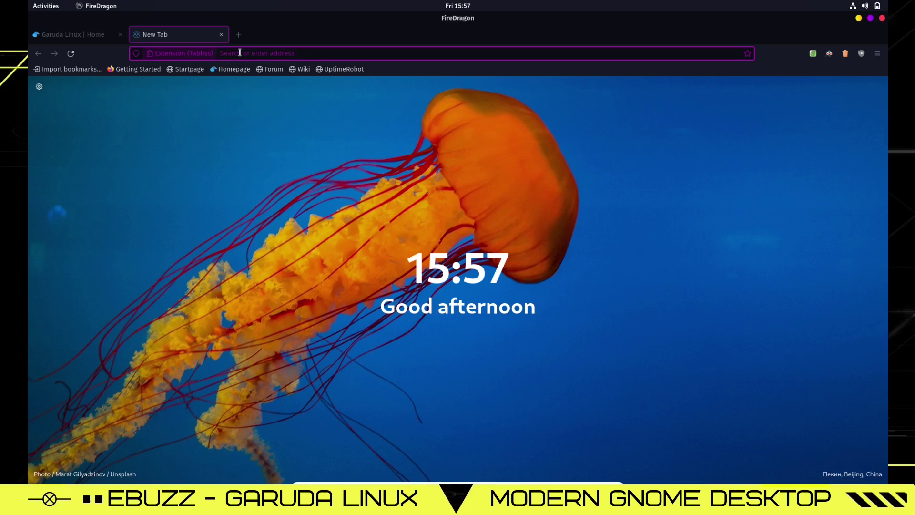
text(ebuzz central)
key(Return)
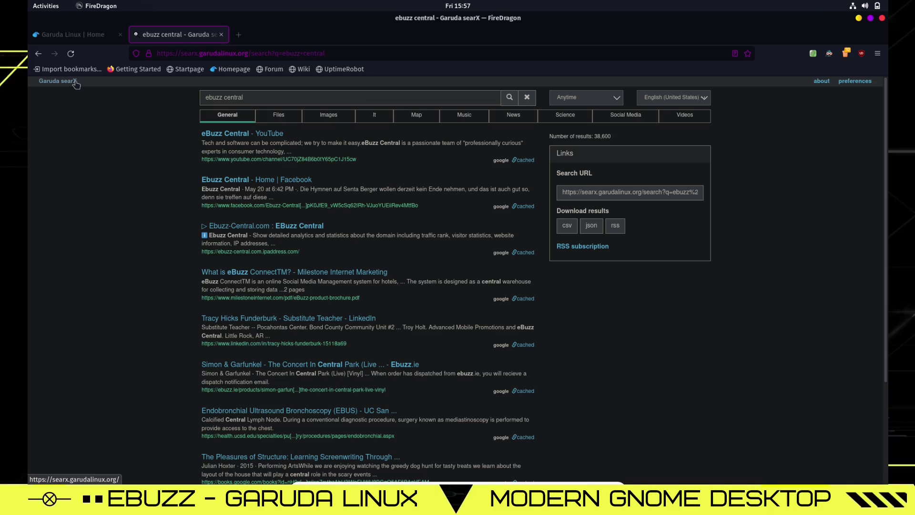
click(222, 35)
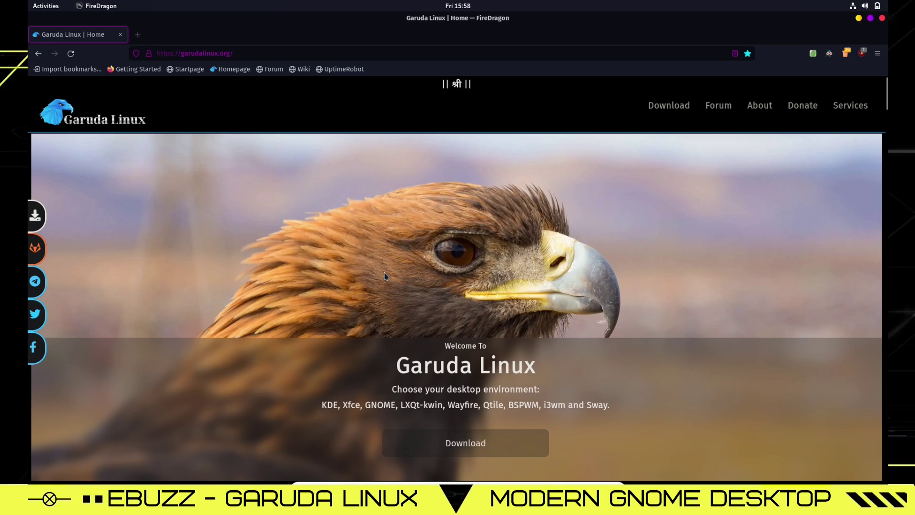
Scroll the garudalinux.org homepage down to Focus on Performance, then close FireDragon
scroll(385, 276, down, 3)
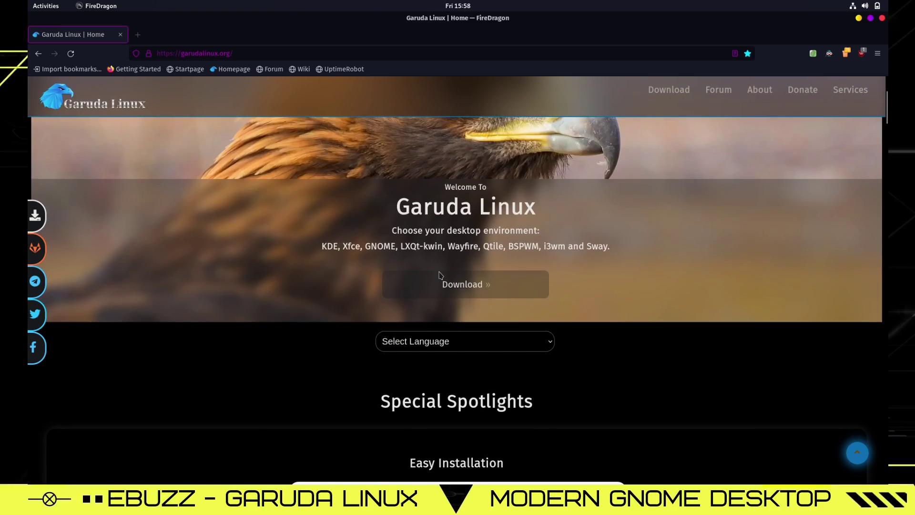
scroll(440, 276, down, 9)
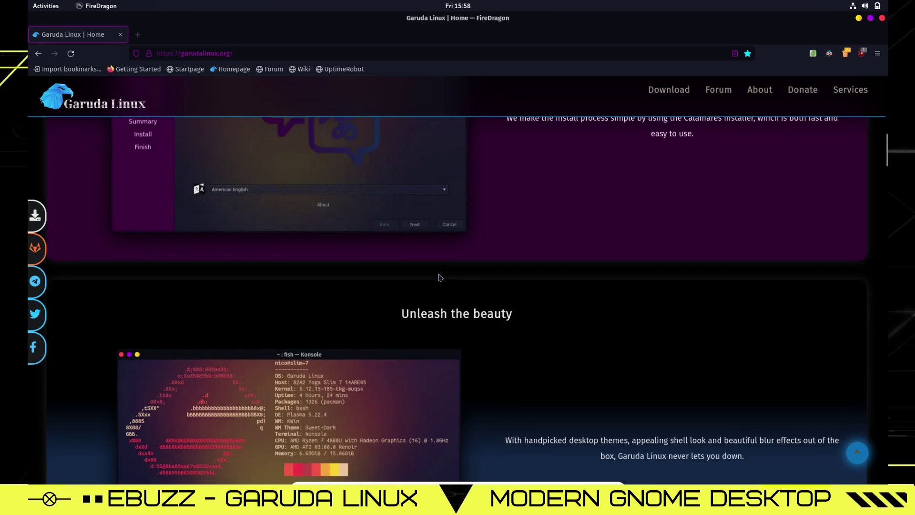
scroll(439, 276, down, 10)
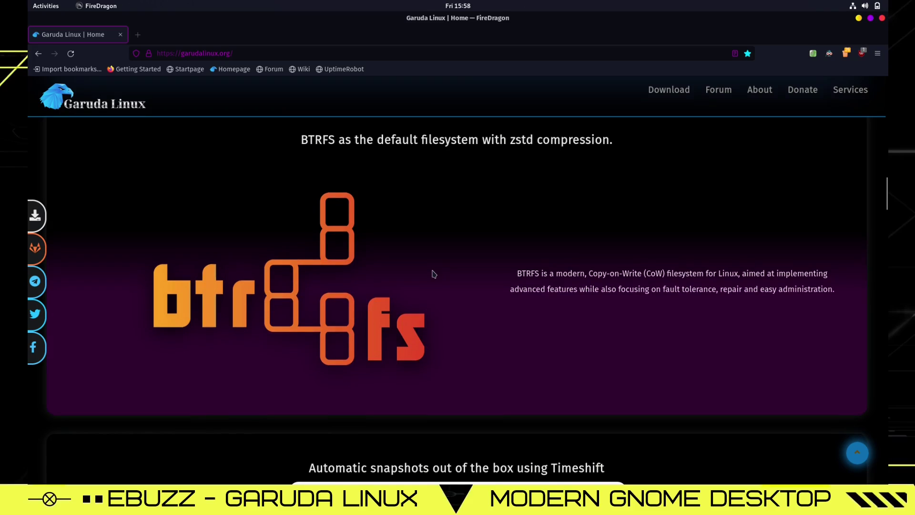
scroll(438, 276, down, 6)
scroll(431, 277, down, 1)
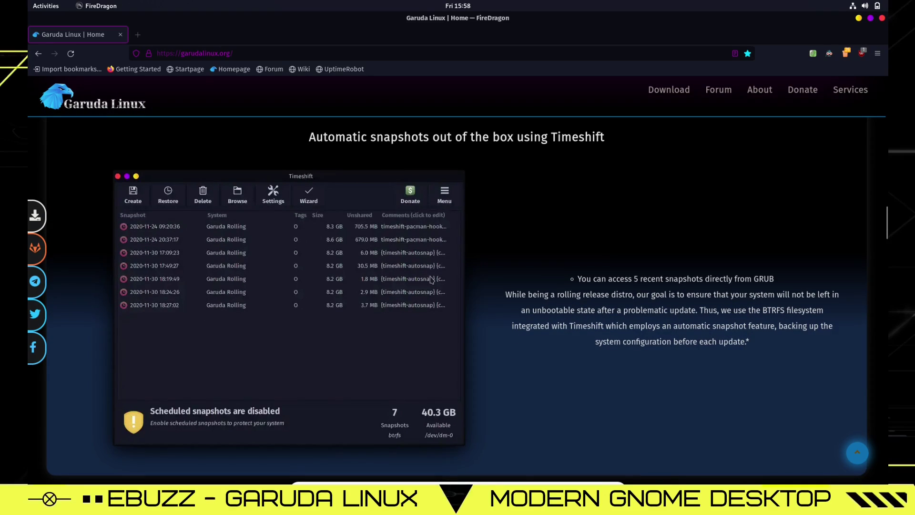
scroll(431, 277, down, 6)
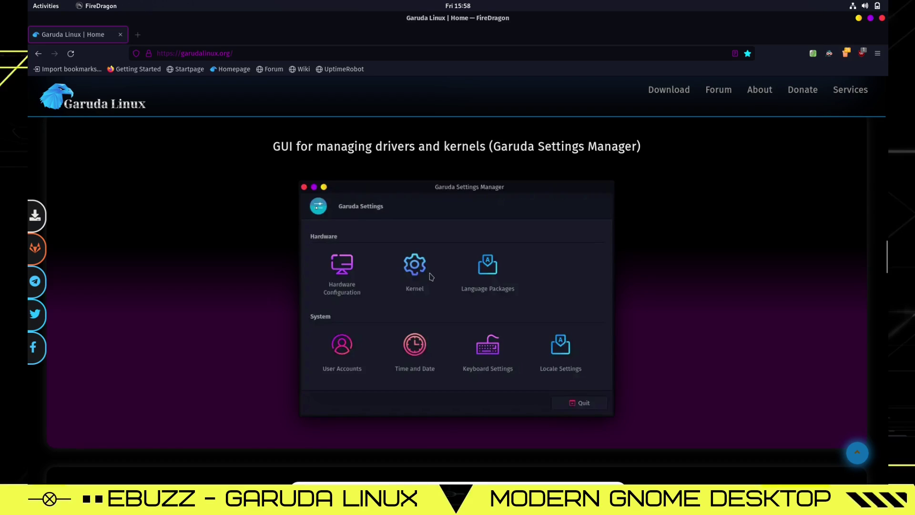
scroll(429, 277, down, 5)
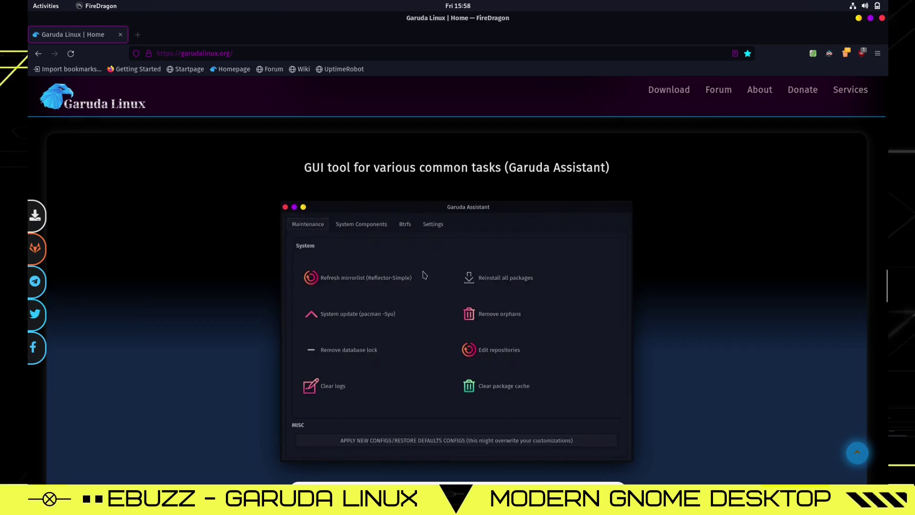
scroll(424, 275, down, 10)
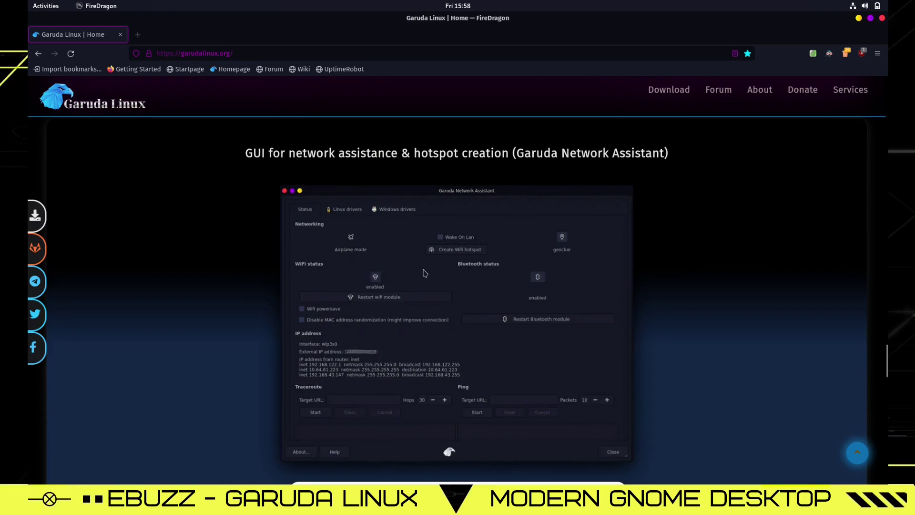
scroll(425, 273, down, 15)
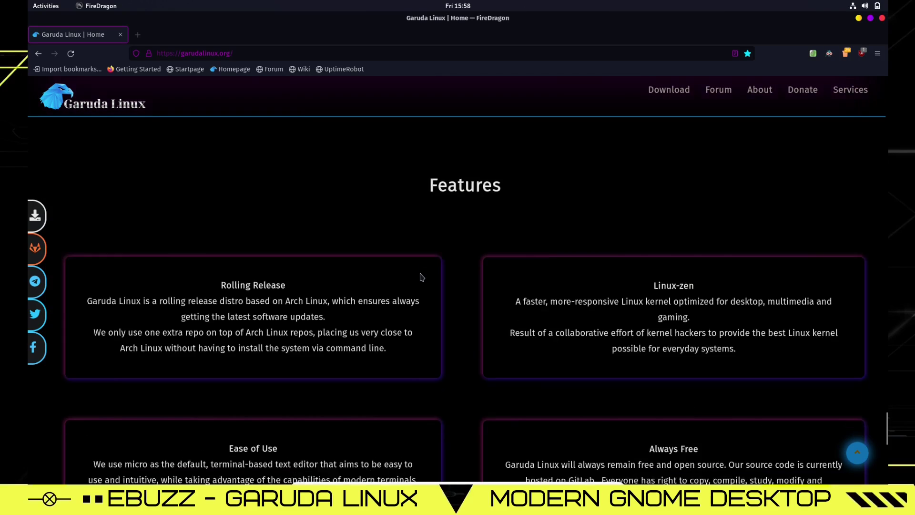
scroll(422, 277, down, 3)
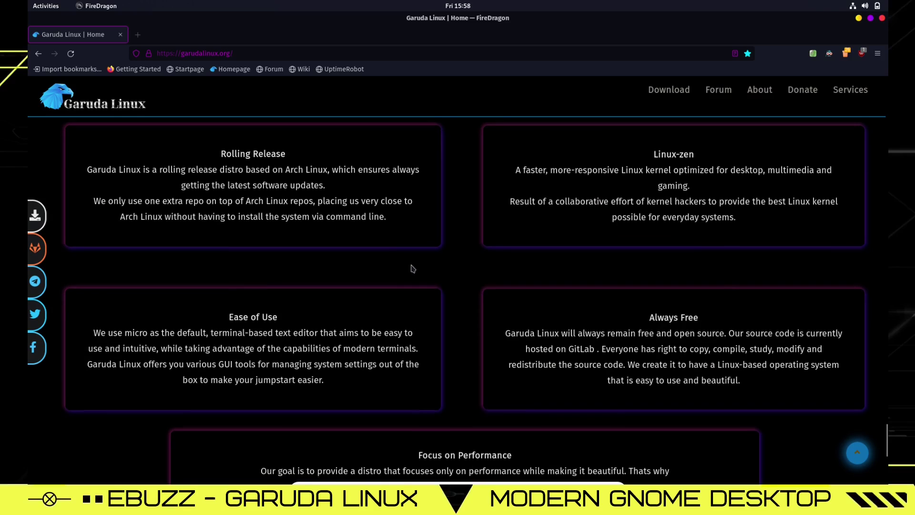
scroll(421, 286, down, 3)
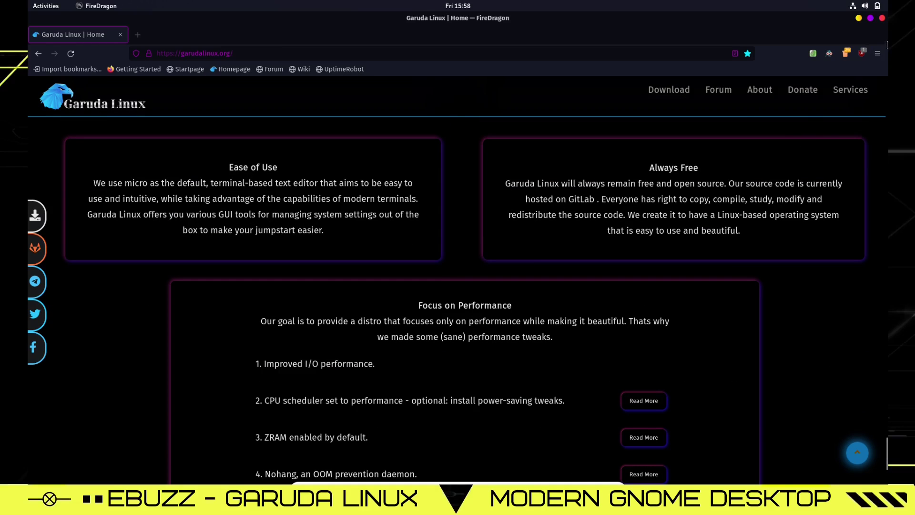
click(882, 19)
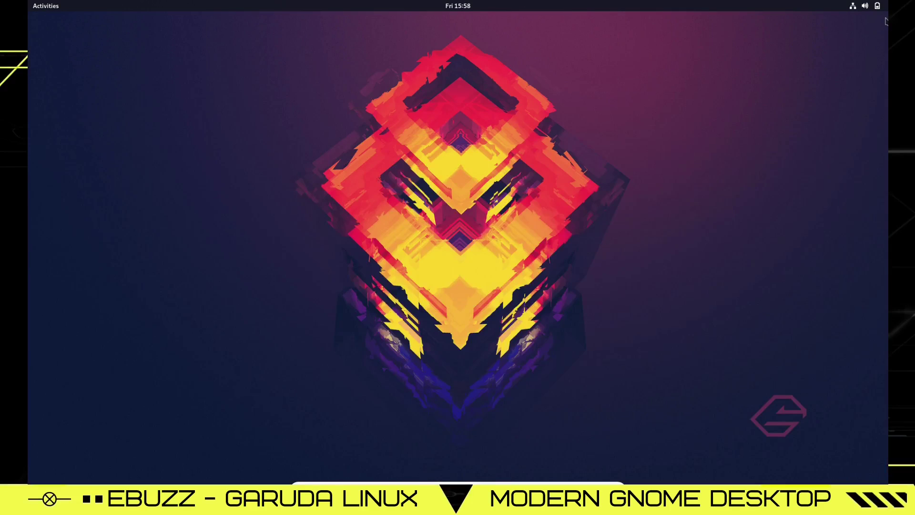
Open Files at Home, centre its window, and view its version information
click(32, 6)
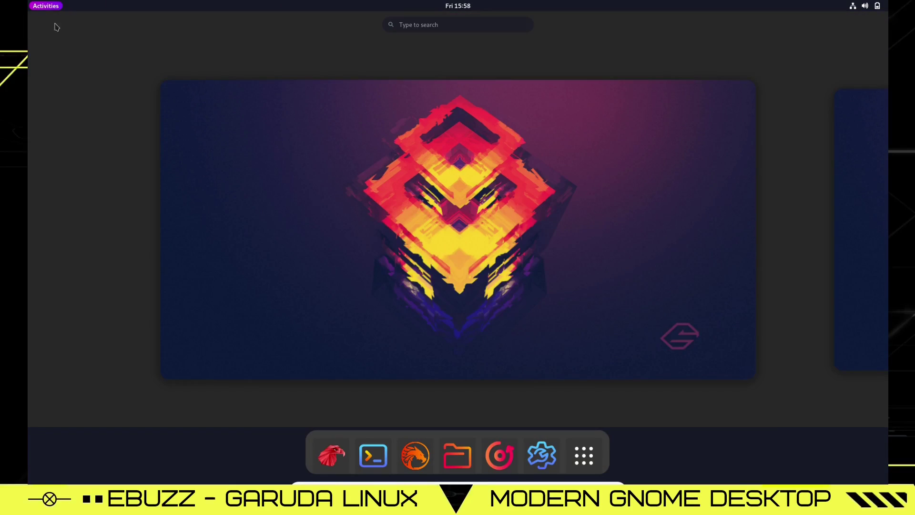
click(455, 458)
drag(349, 101, 554, 95)
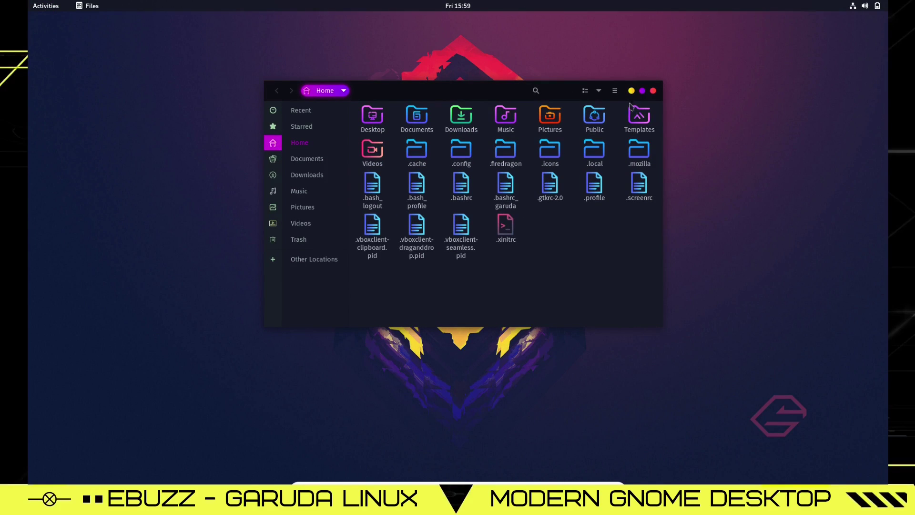
click(615, 91)
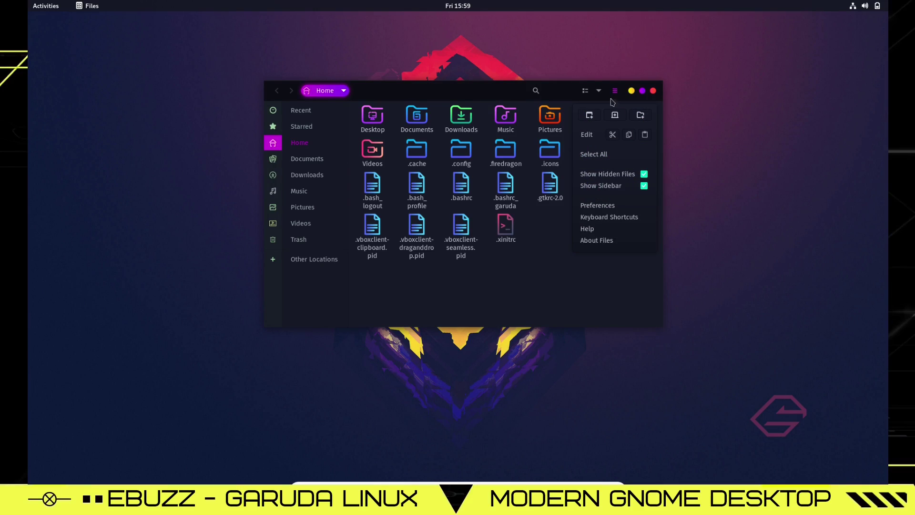
click(604, 240)
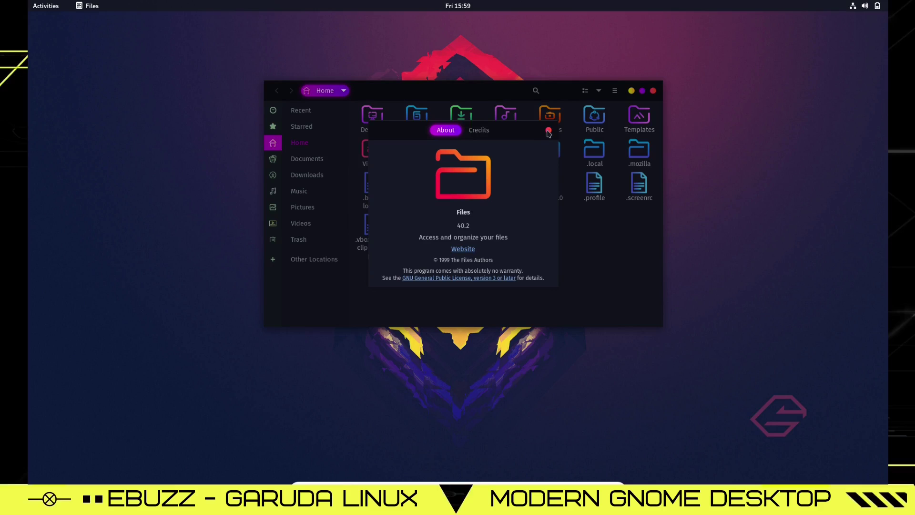
click(548, 130)
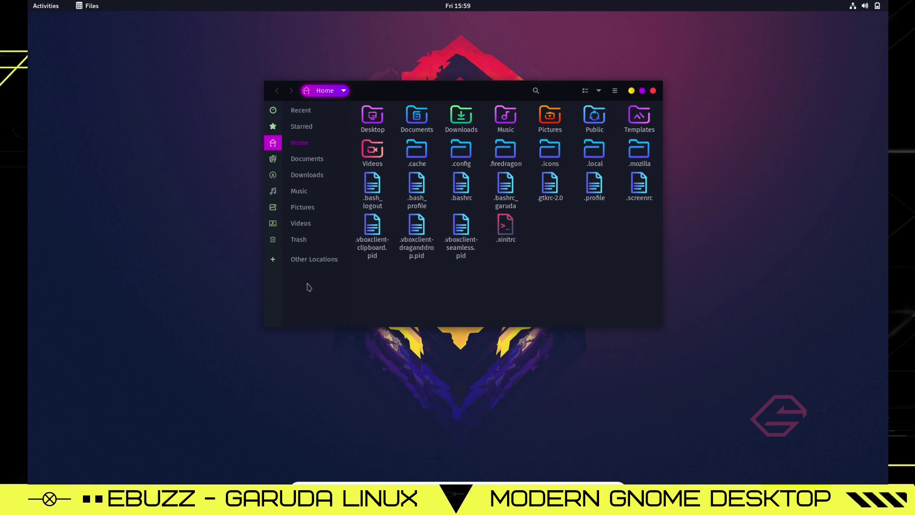
Browse the Documents, Downloads and Music folders, then return to Home
click(276, 160)
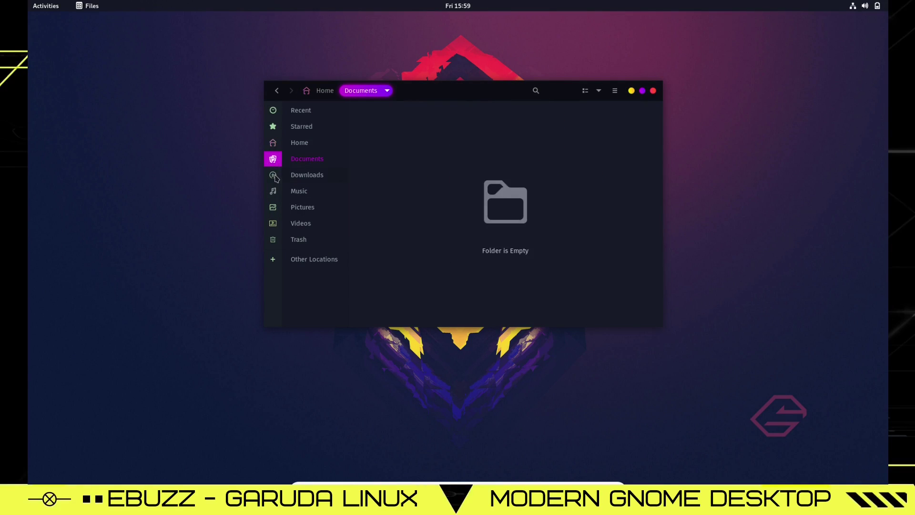
click(276, 177)
click(276, 192)
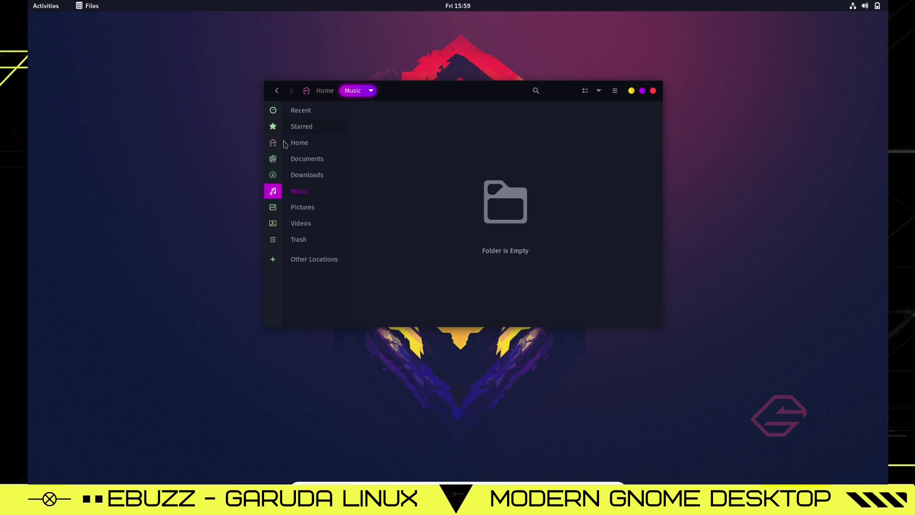
click(302, 144)
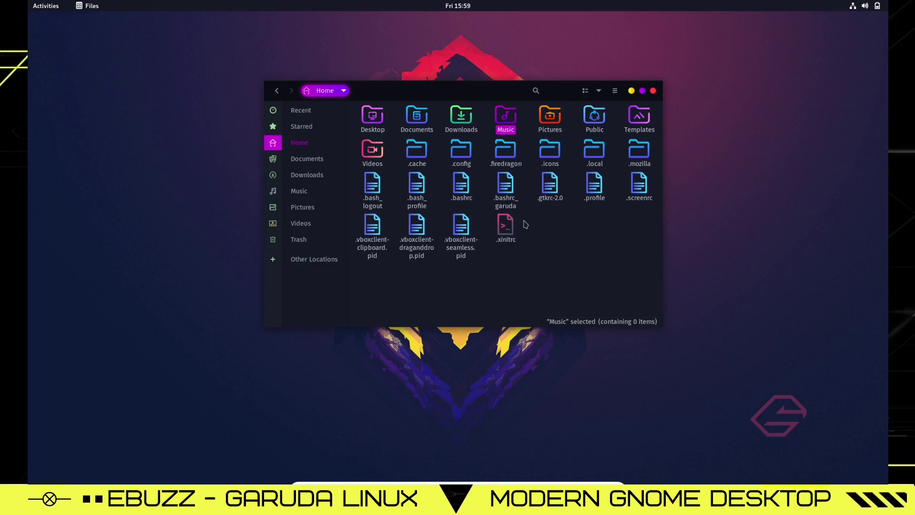
Turn off Show Hidden Files in the Home folder
click(615, 92)
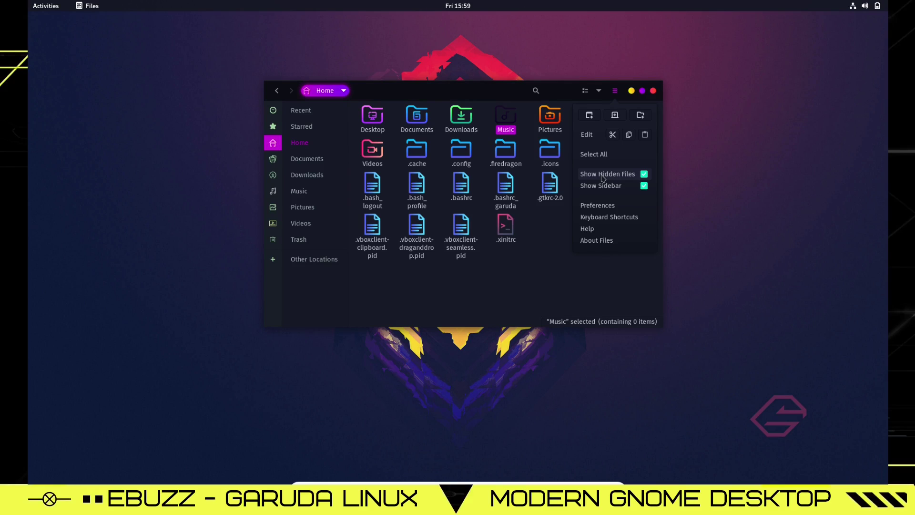
click(615, 92)
click(615, 92)
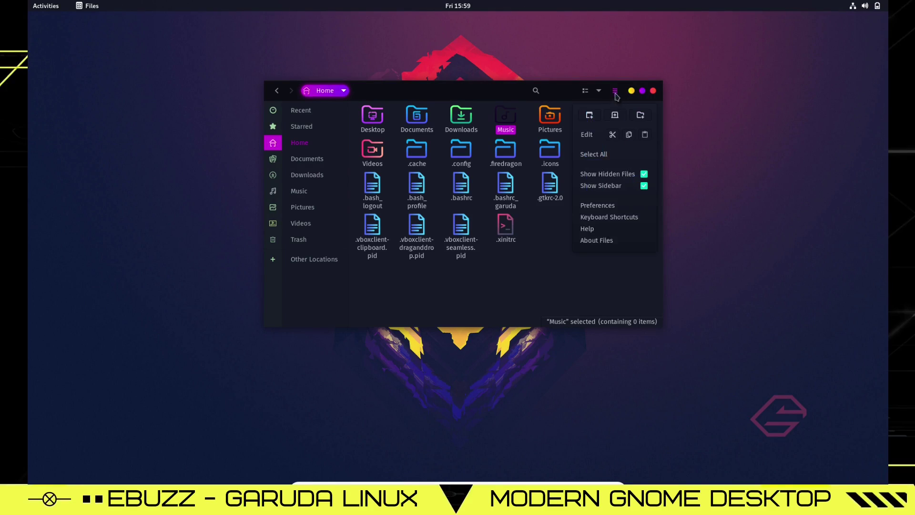
click(644, 179)
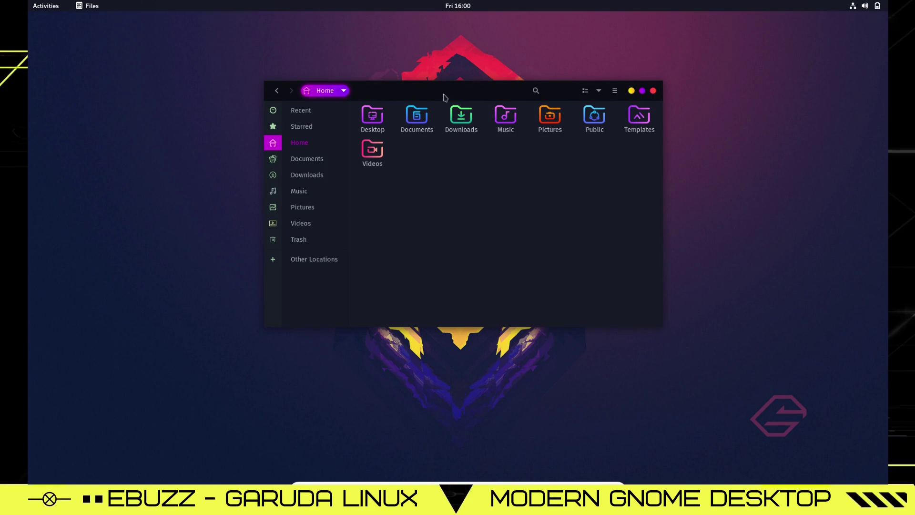
Enlarge the folder icons to 100%
drag(444, 92, 470, 98)
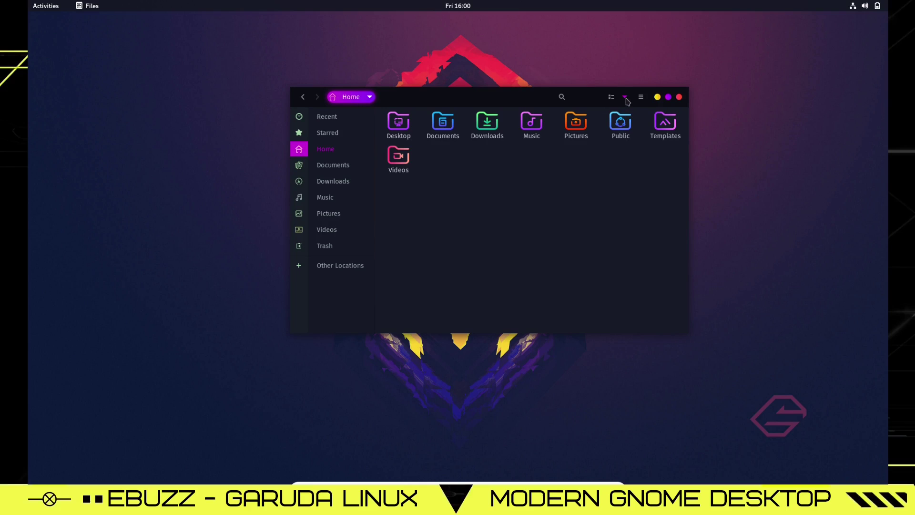
click(624, 97)
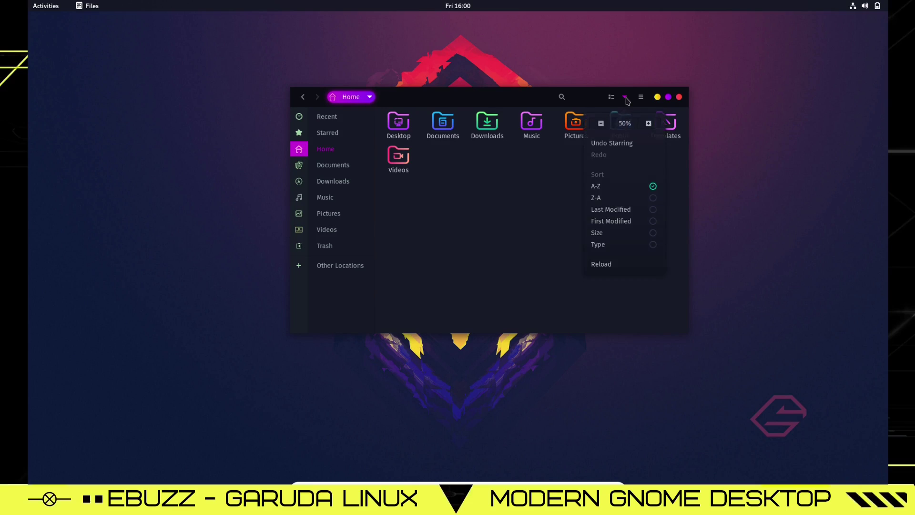
click(649, 124)
click(649, 124)
click(532, 258)
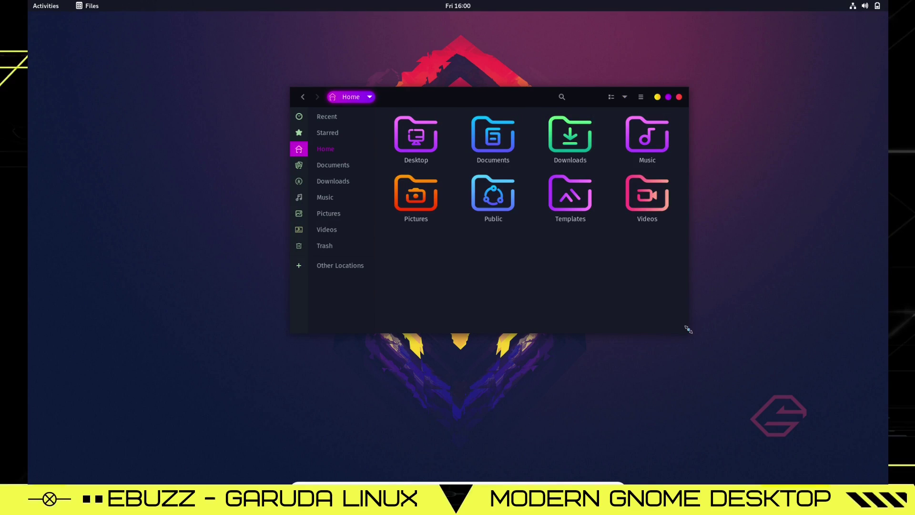
Enlarge and reposition the Files window, close it, and launch Timeshift
drag(688, 333, 725, 391)
drag(551, 97, 484, 67)
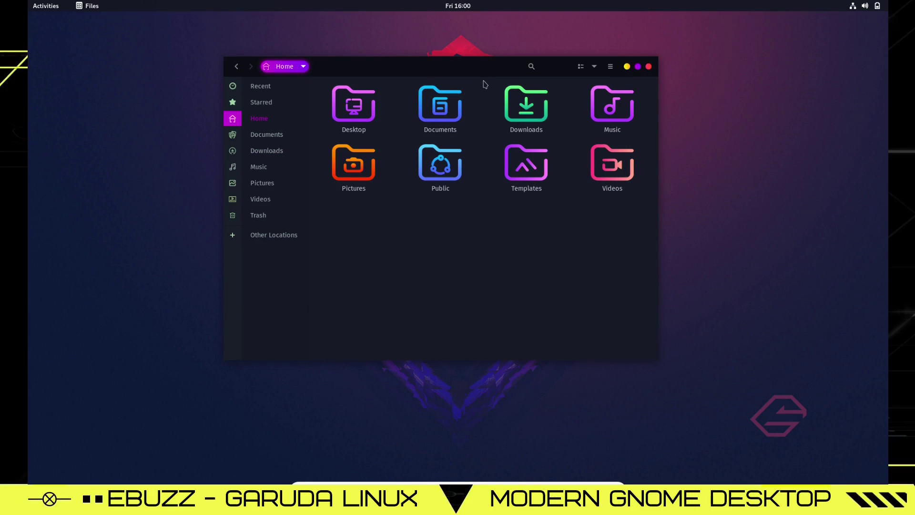
click(649, 67)
key(super)
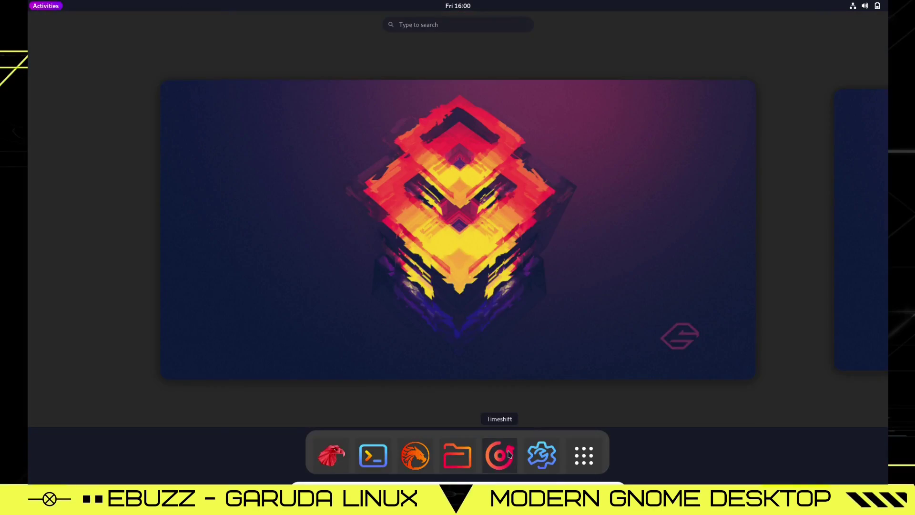
key(super)
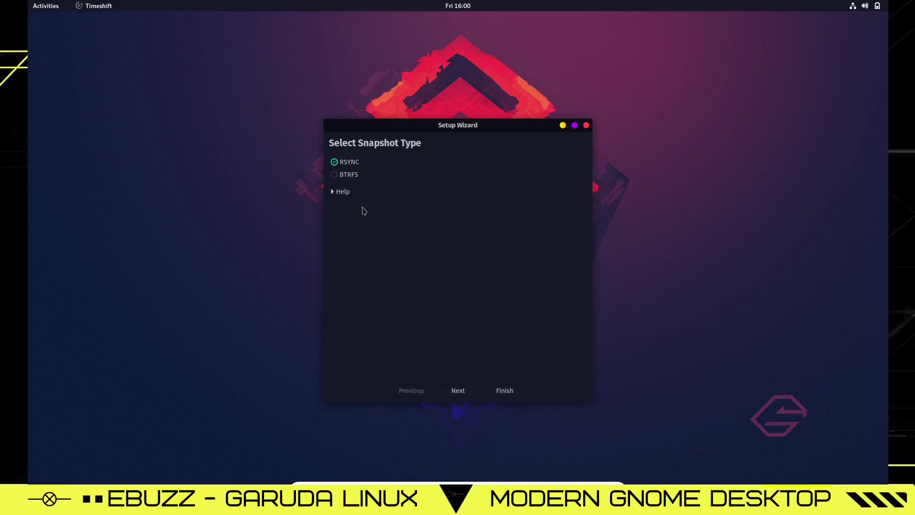
Select BTRFS snapshots, advance to the 2.1 GB disk location step, then close the wizard
click(335, 175)
click(463, 390)
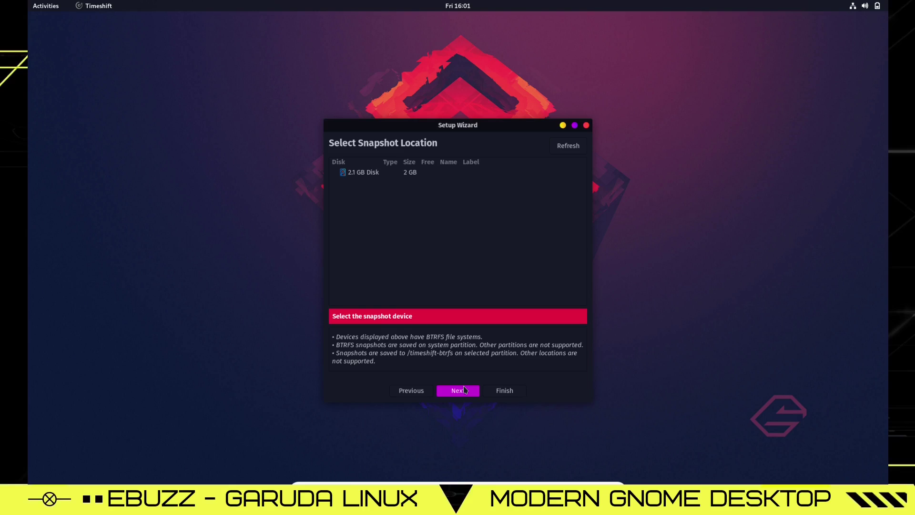
click(587, 125)
key(super)
Launch GNOME Tweaks, dismiss the Extensions Has Moved notice, and view the Appearance themes
click(539, 461)
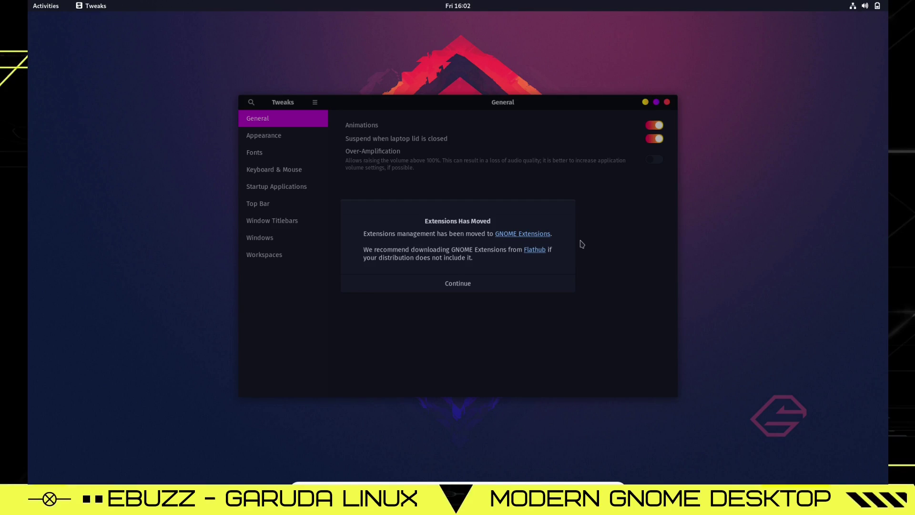
click(460, 289)
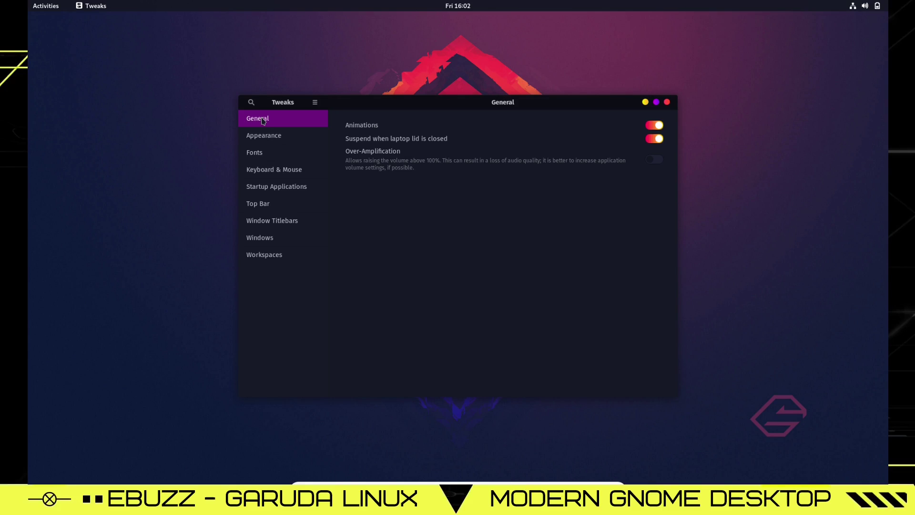
click(264, 137)
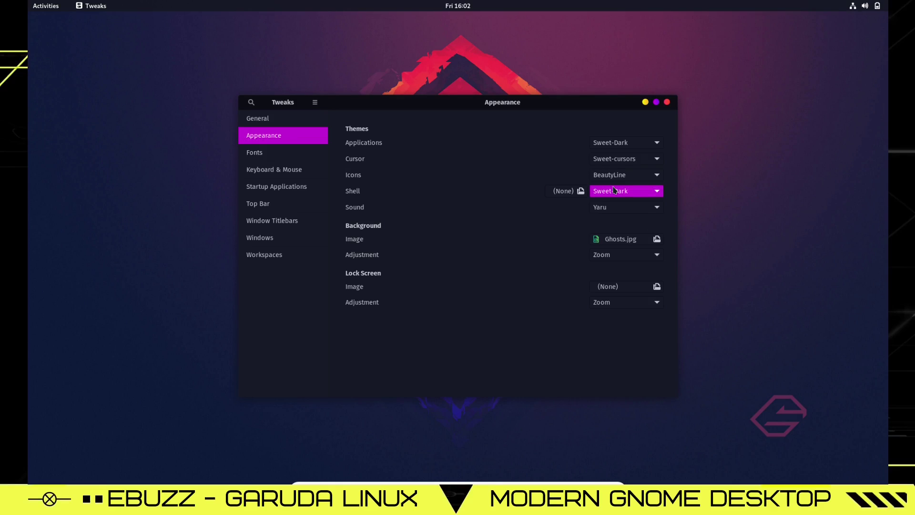
On the Fonts page, browse the Interface Text font picker and cancel it
click(270, 155)
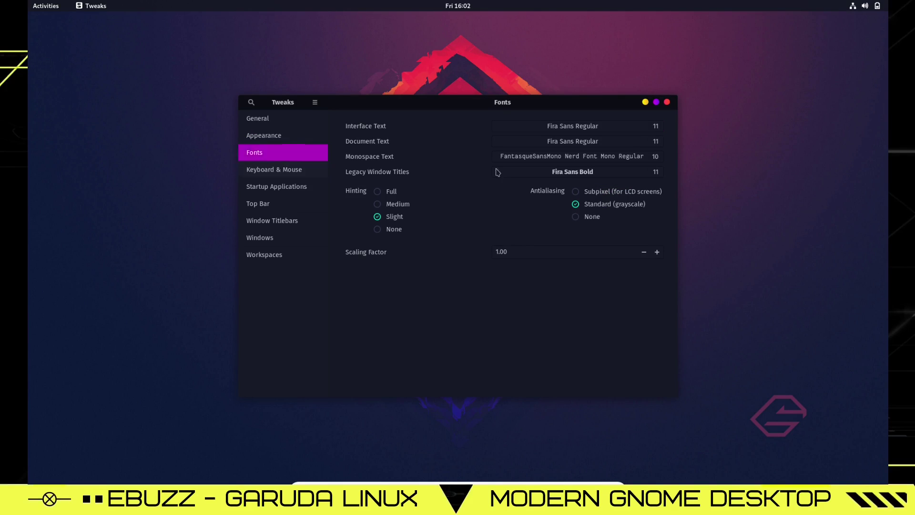
click(564, 130)
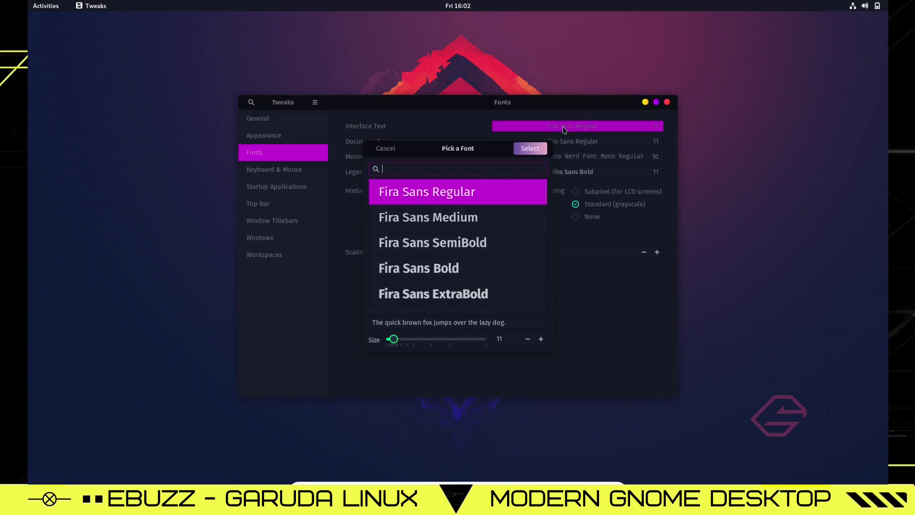
scroll(471, 245, down, 1)
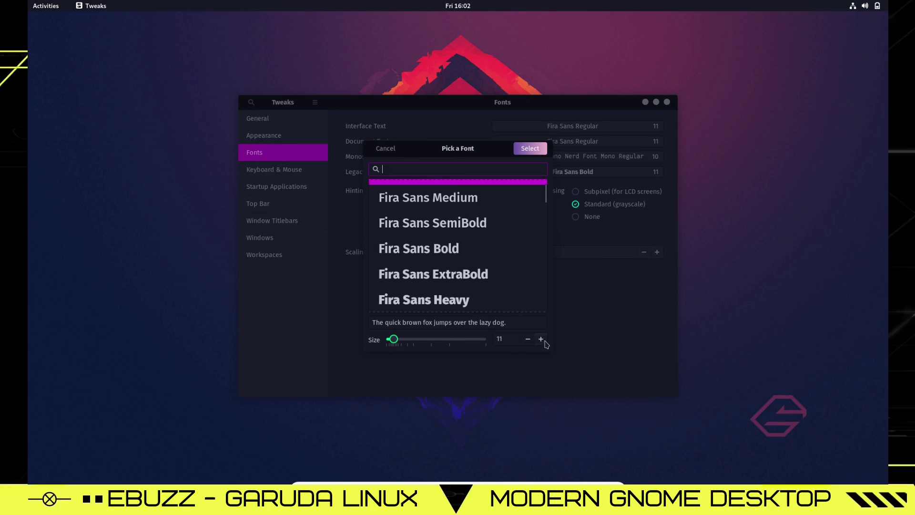
click(530, 149)
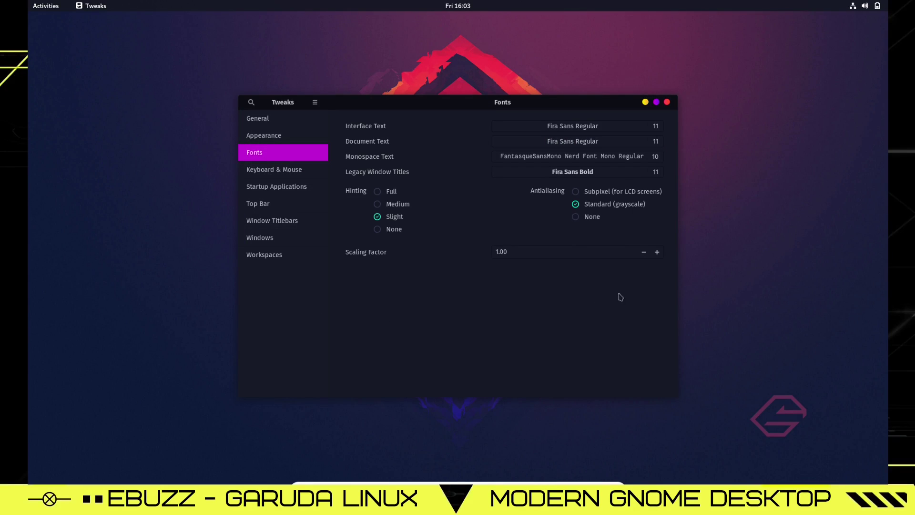
Set the font Scaling Factor to 1.03
click(657, 253)
click(657, 253)
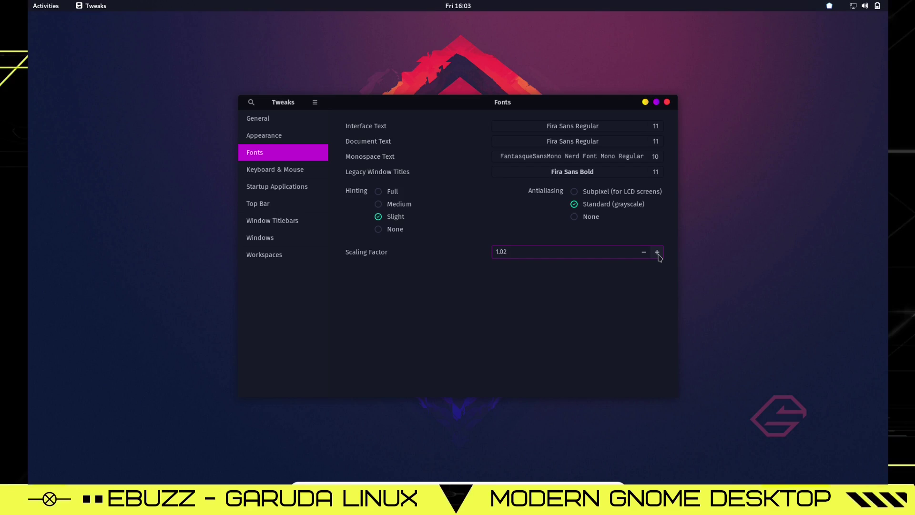
click(658, 253)
click(657, 254)
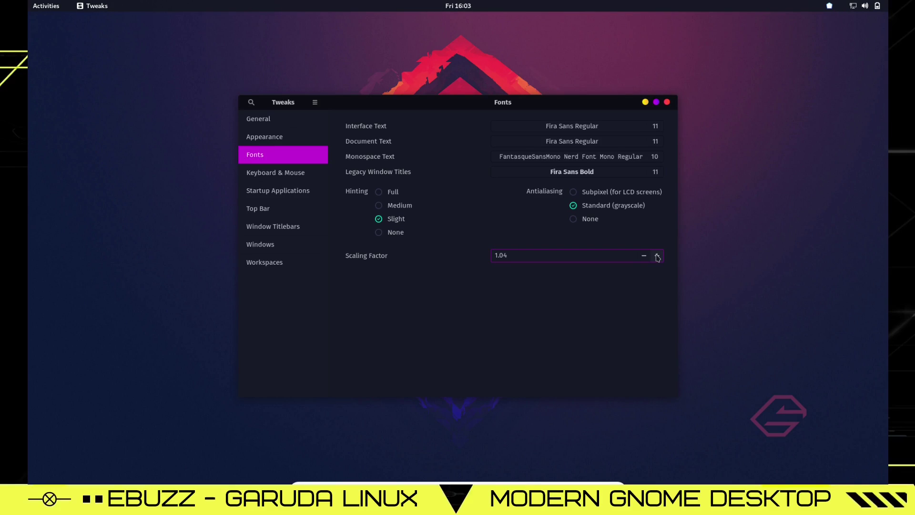
click(657, 255)
click(644, 256)
click(644, 257)
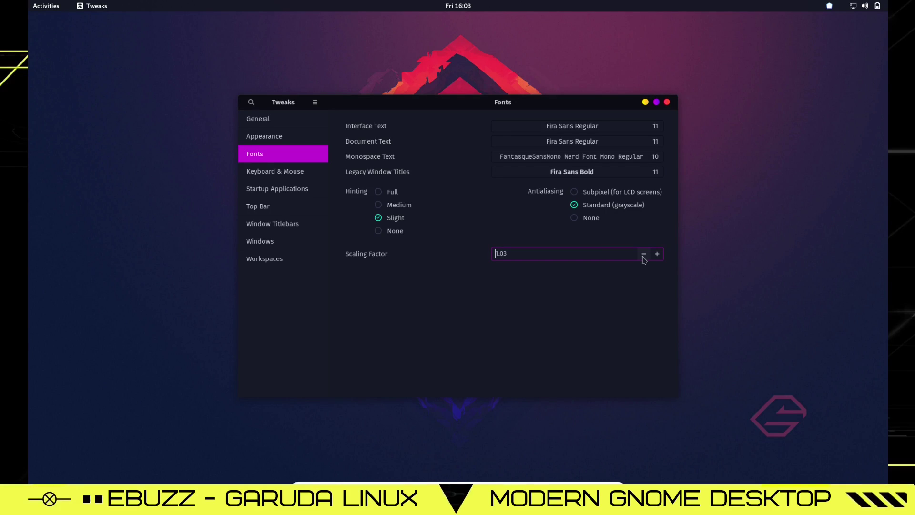
Look over Keyboard & Mouse and Startup Applications, then show the Top Bar settings
click(253, 173)
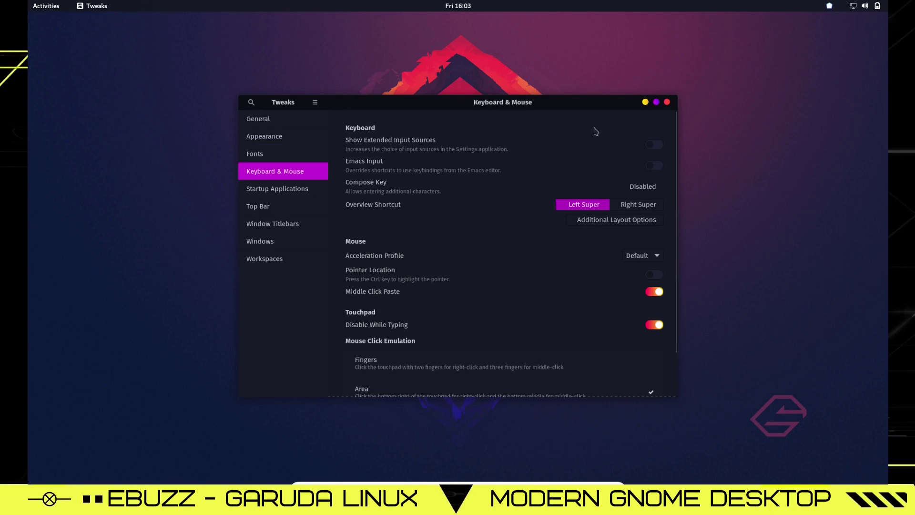
scroll(548, 267, down, 2)
scroll(552, 268, up, 2)
click(292, 194)
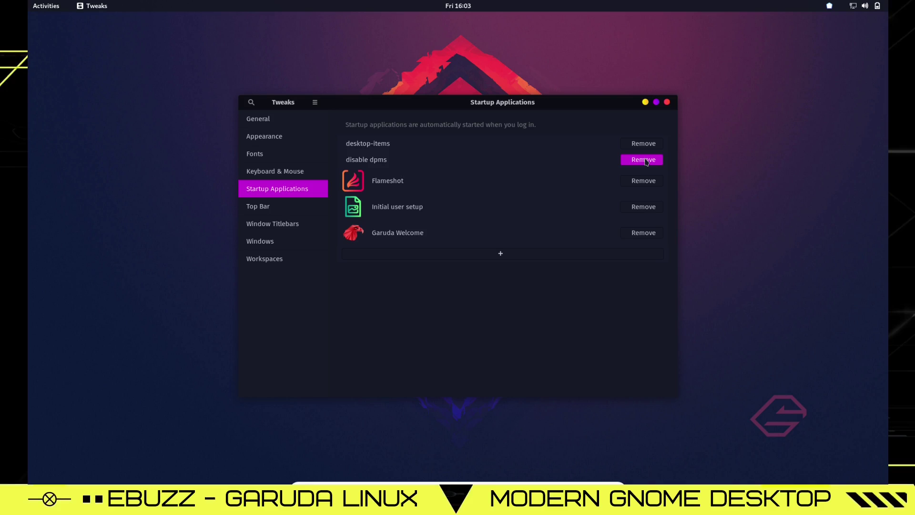
click(272, 210)
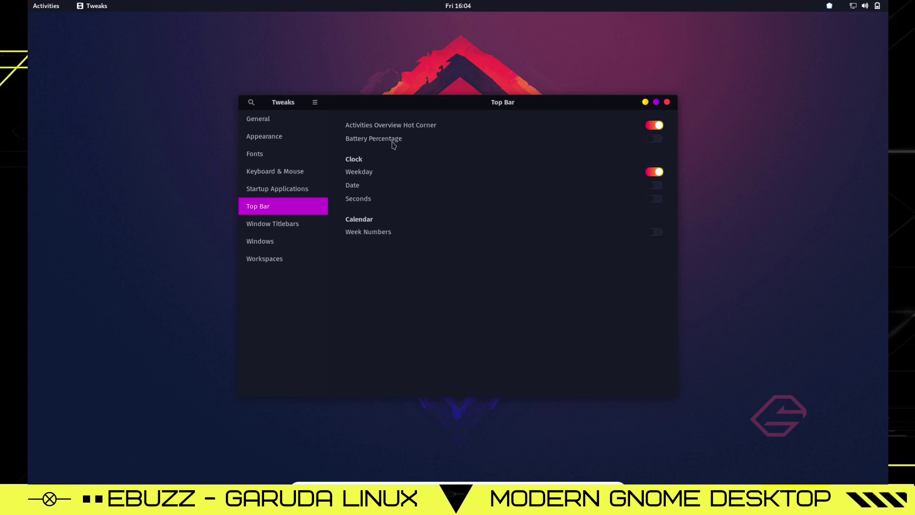
Briefly show the battery percentage and the date in the top bar, then hide both again
click(661, 141)
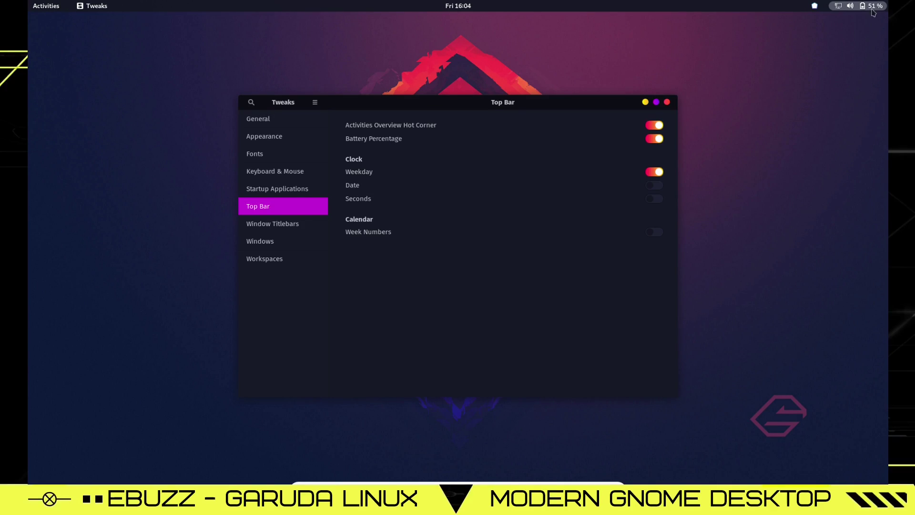
click(653, 139)
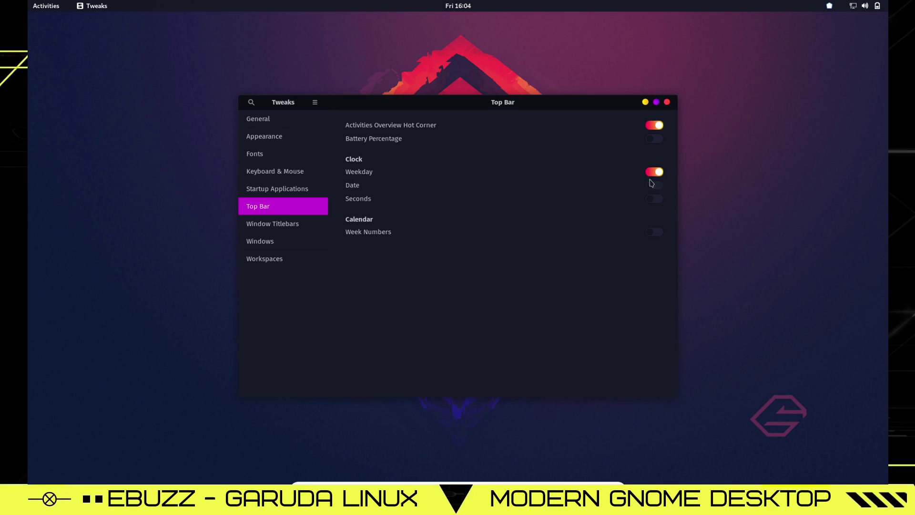
click(661, 188)
click(653, 186)
Turn on calendar week numbers, check them in the clock's calendar, then turn them off
click(656, 232)
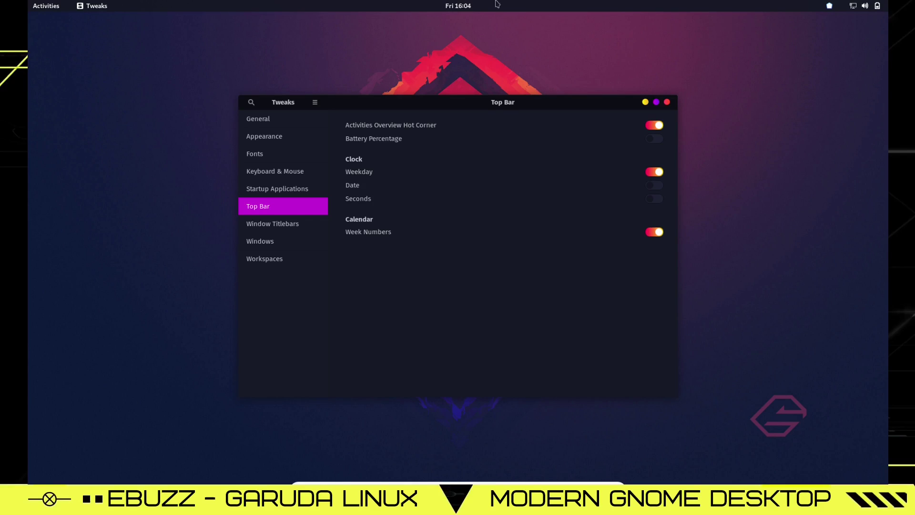
click(466, 6)
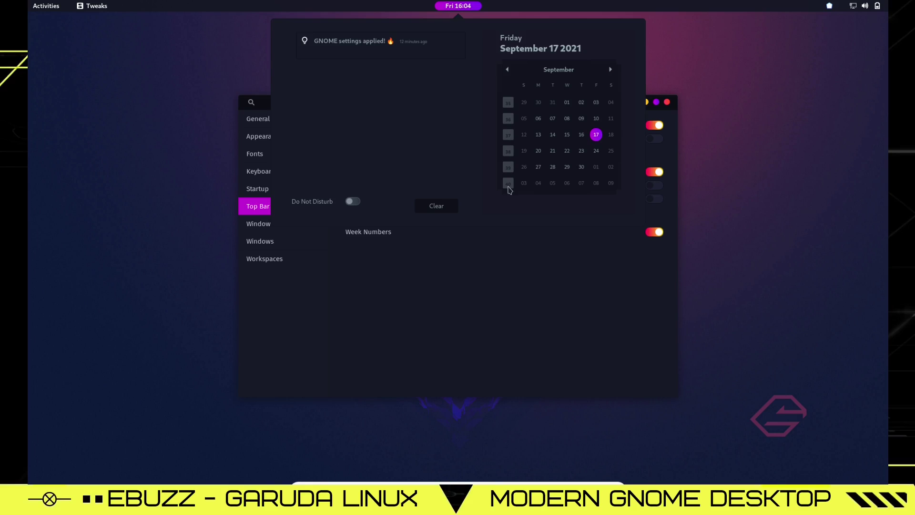
click(653, 232)
click(655, 231)
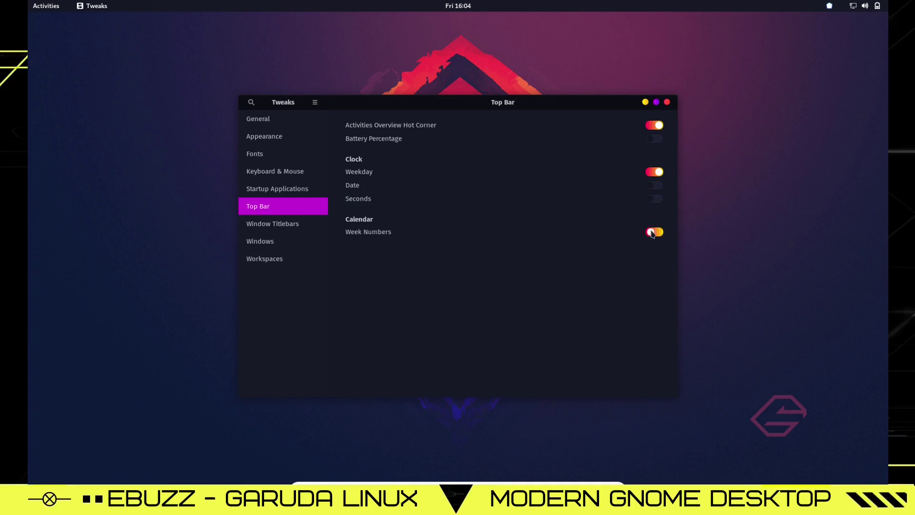
click(462, 10)
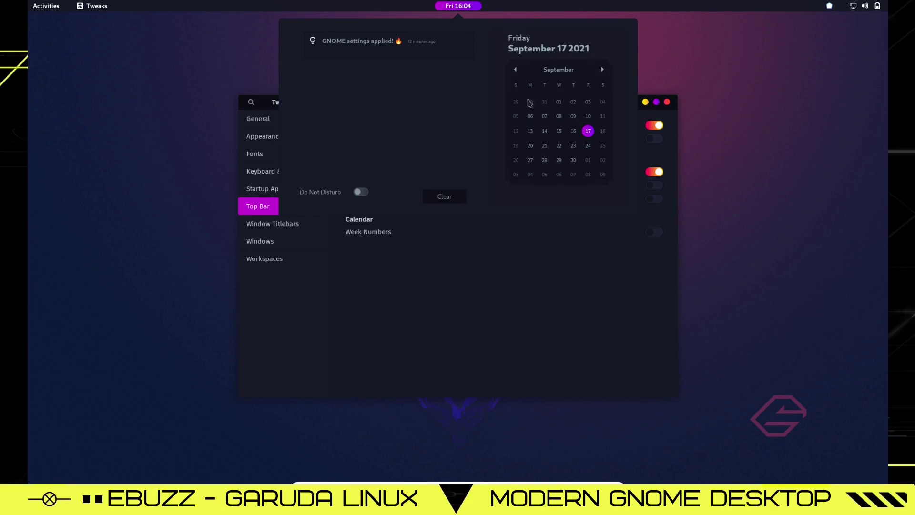
Remove the Maximize and Minimize titlebar buttons and test double-click maximizing the Tweaks window
click(273, 227)
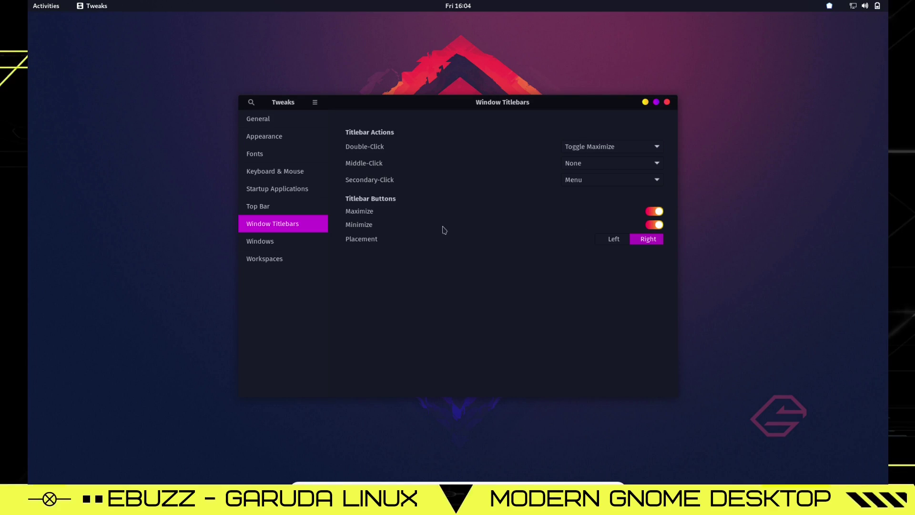
click(652, 224)
click(652, 211)
double_click(455, 106)
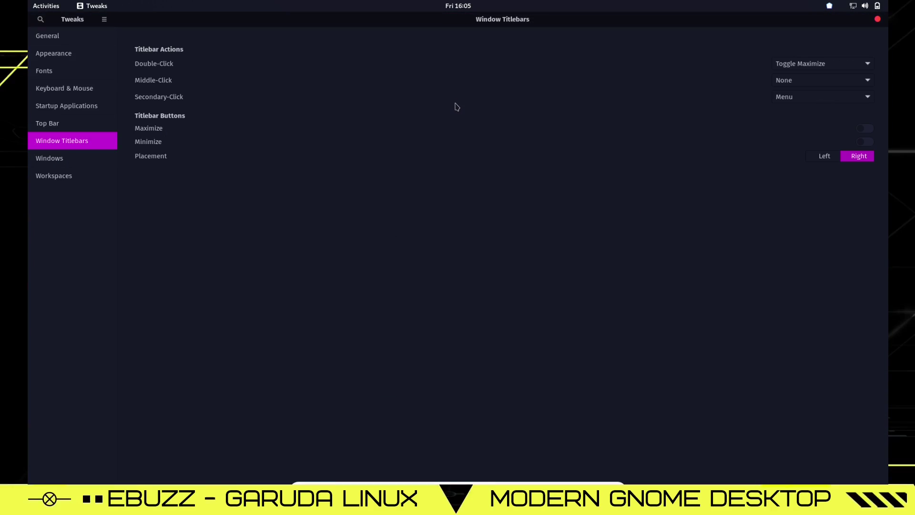
double_click(444, 24)
double_click(444, 109)
double_click(446, 26)
Restore the Maximize and Minimize buttons, then review the Windows and Workspaces settings
click(654, 211)
click(654, 224)
click(259, 240)
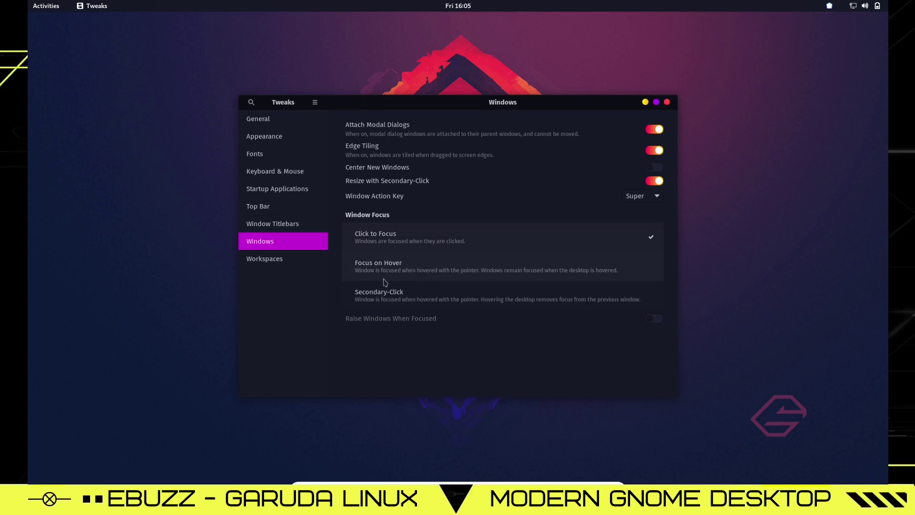
click(273, 262)
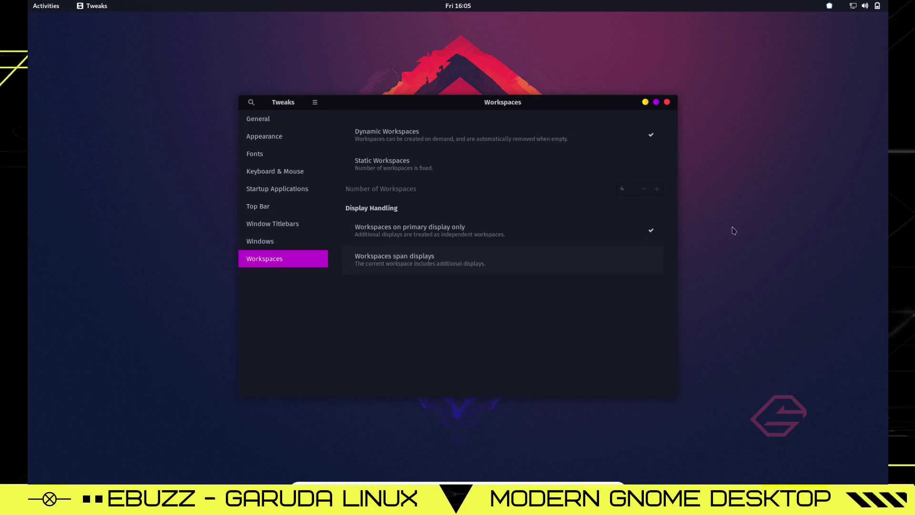
Close Tweaks and launch Add/Remove Software from the application grid
click(667, 102)
key(super)
click(582, 453)
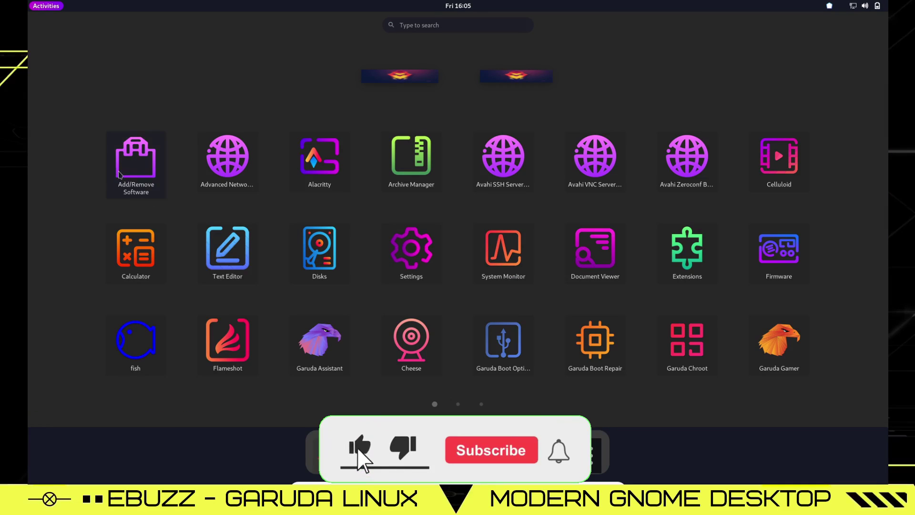
click(134, 162)
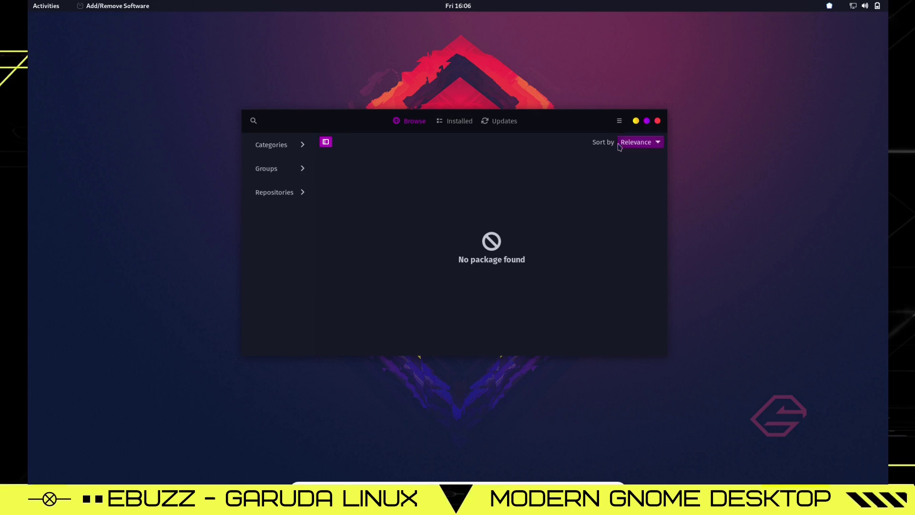
Review Pamac's General, Third Party and Advanced preferences, then list the installed packages
click(619, 121)
click(613, 197)
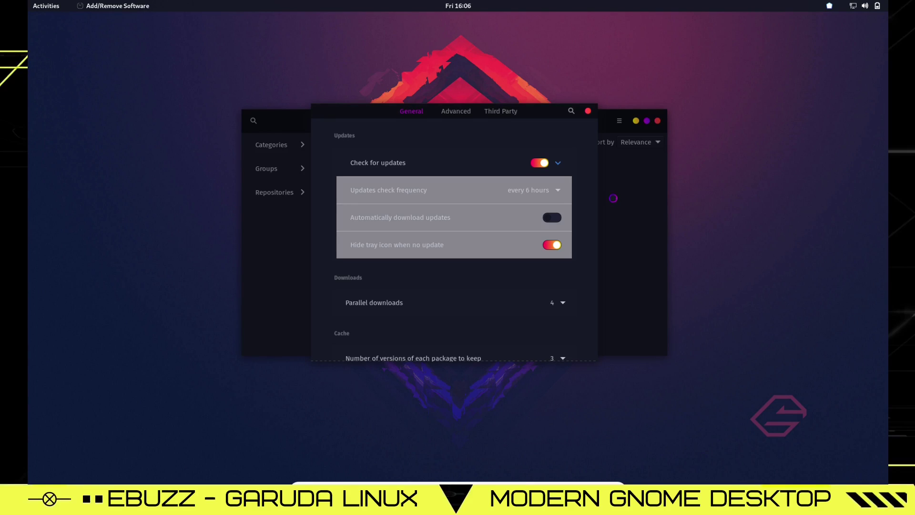
click(507, 113)
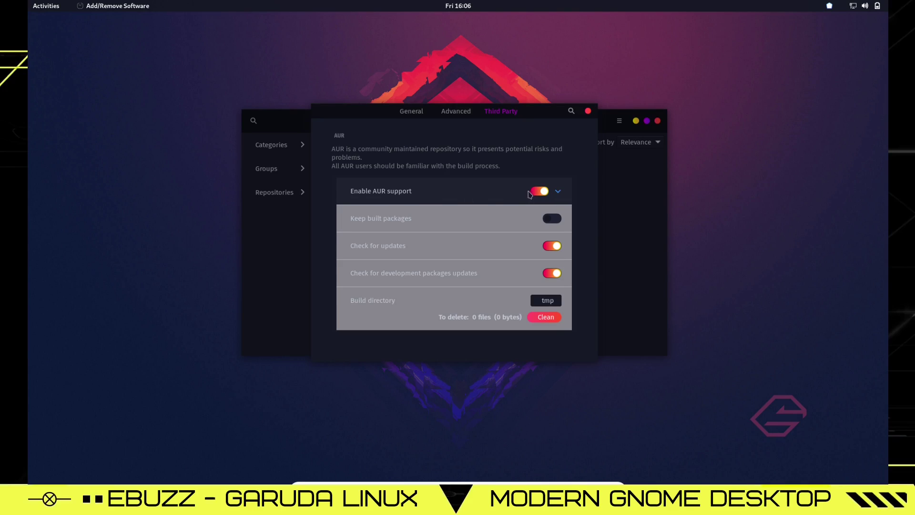
click(453, 112)
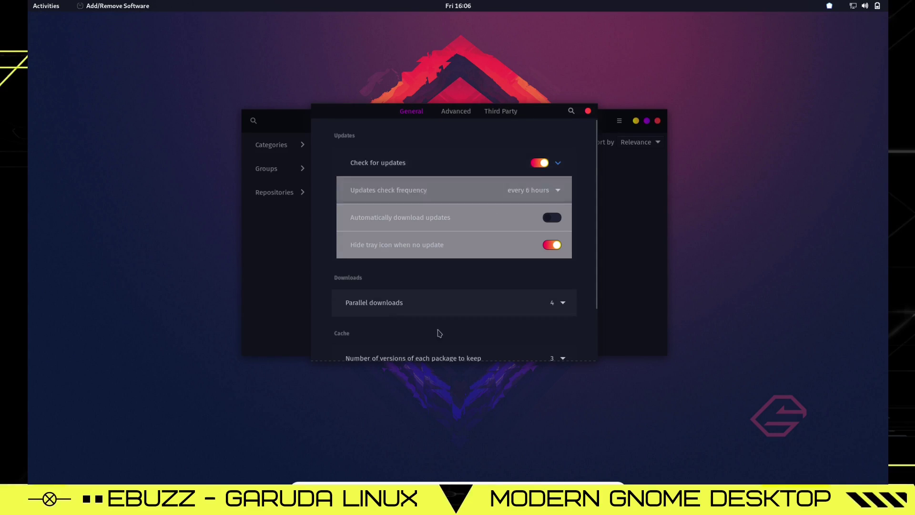
scroll(446, 305, down, 3)
key(Escape)
click(448, 122)
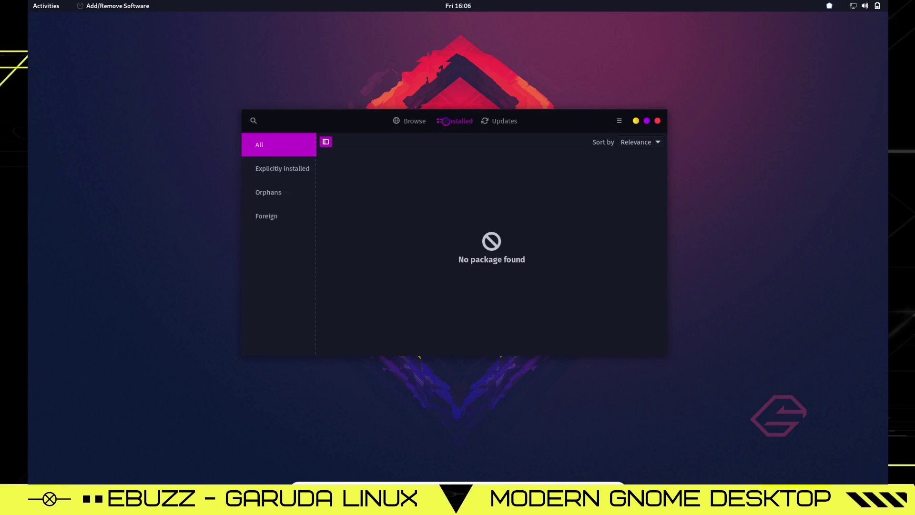
Scroll through the list of available package updates
click(501, 123)
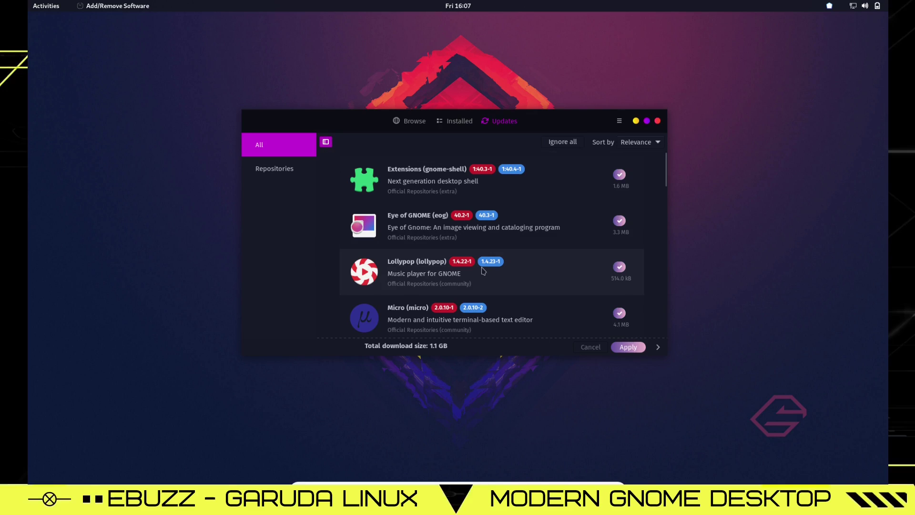
scroll(426, 234, down, 2)
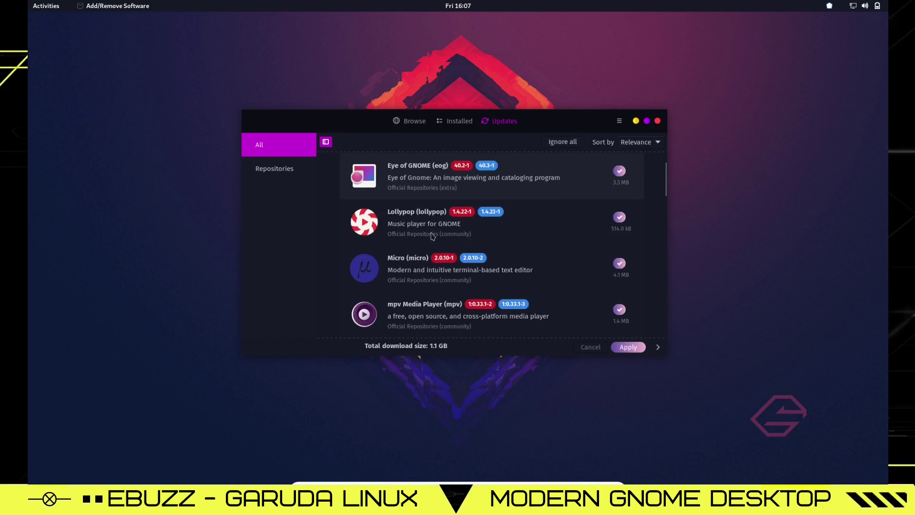
scroll(430, 239, down, 4)
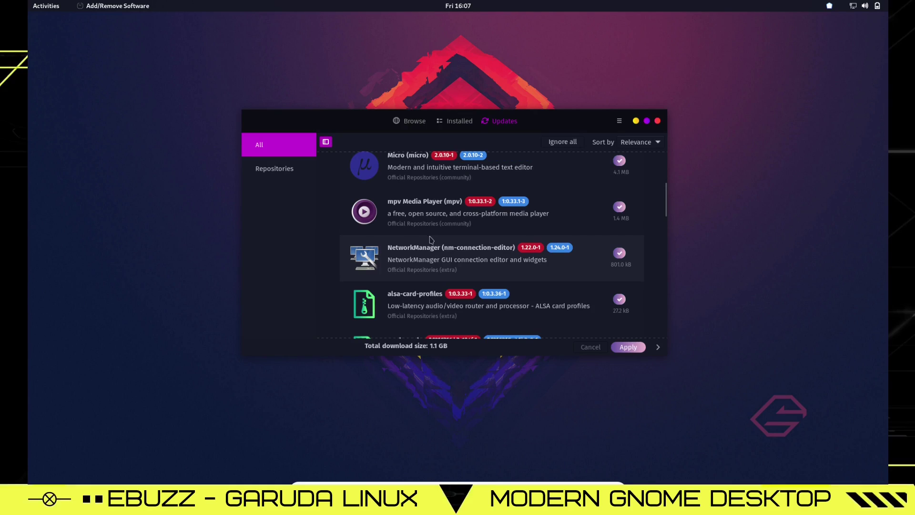
scroll(432, 240, down, 3)
scroll(431, 240, up, 6)
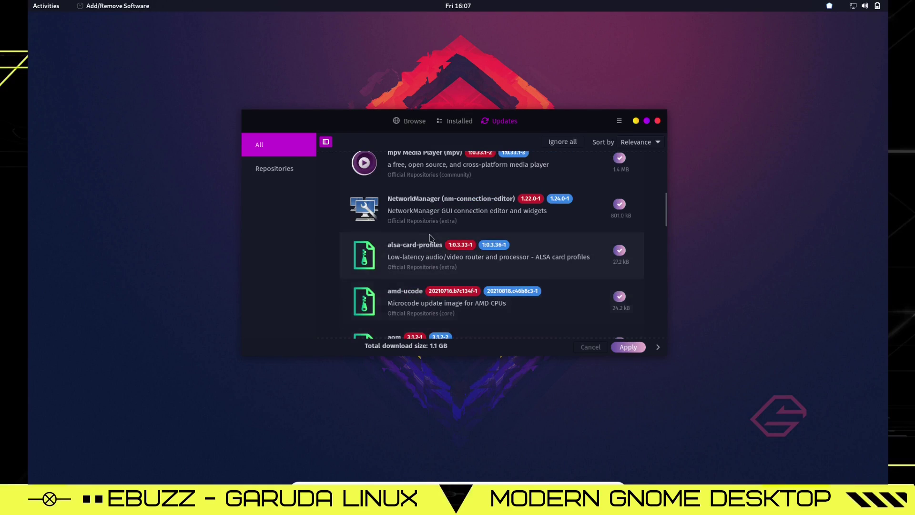
Search for 'obs' and 'kdenlive' among AUR packages, then close Add/Remove Software
click(412, 121)
click(254, 120)
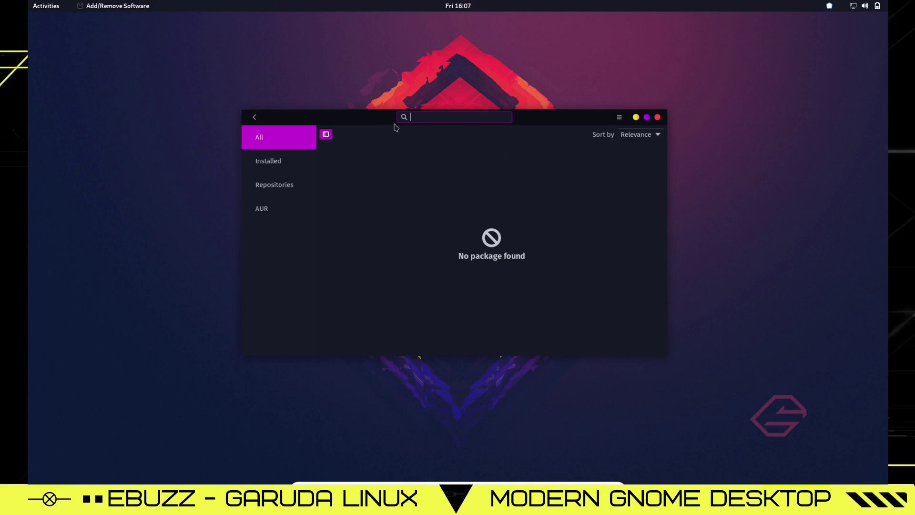
text(obs)
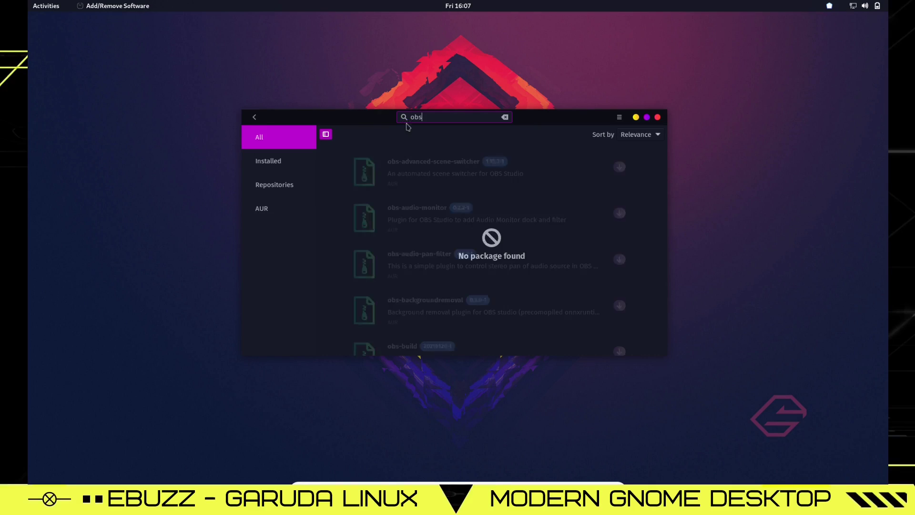
click(270, 212)
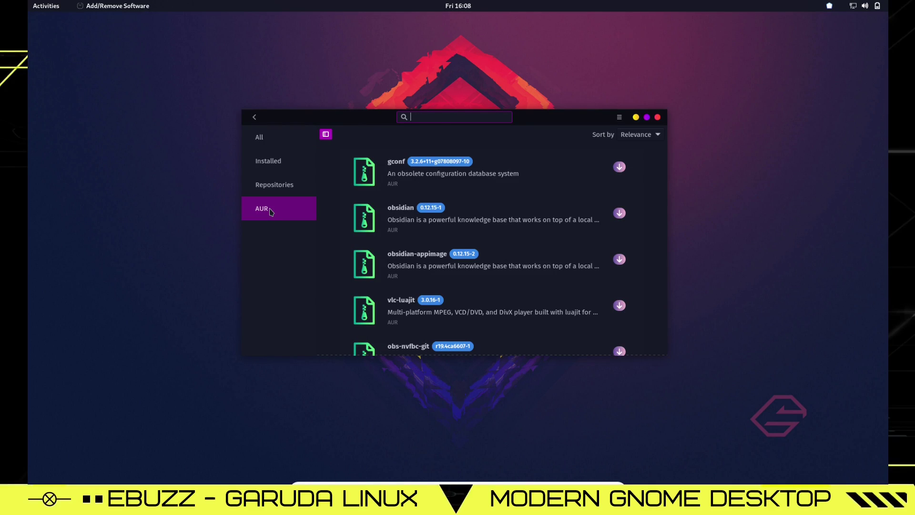
key(BackSpace)
key(BackSpace)
key(BackSpace)
text(kdenlive)
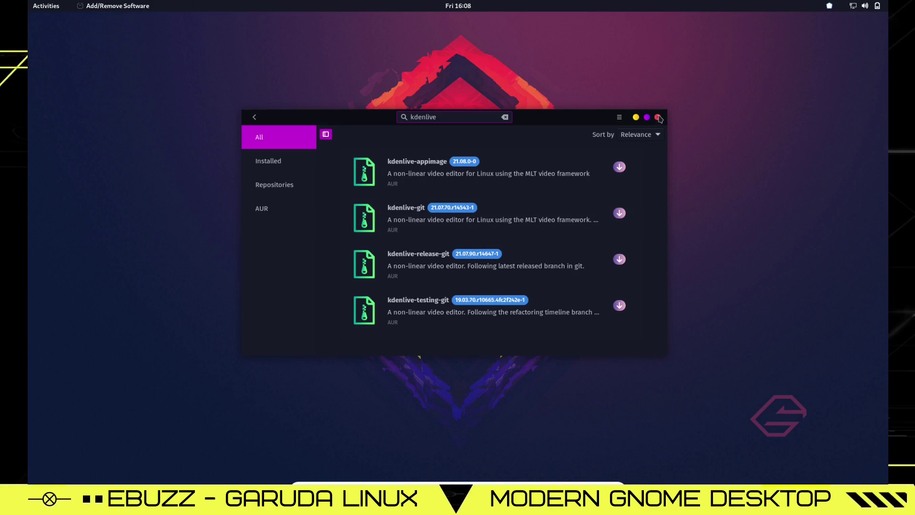
click(658, 116)
Page through the installed apps in the application grid, then return to the activities overview
click(47, 6)
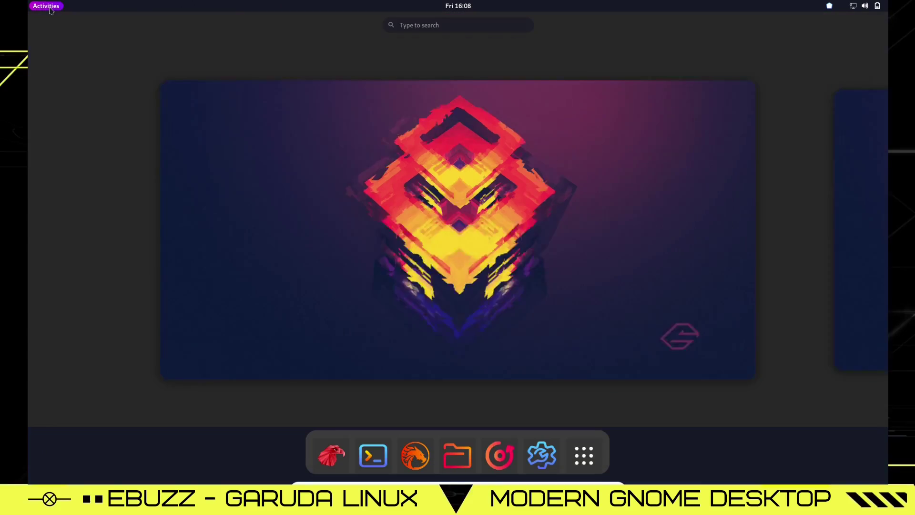
key(super+a)
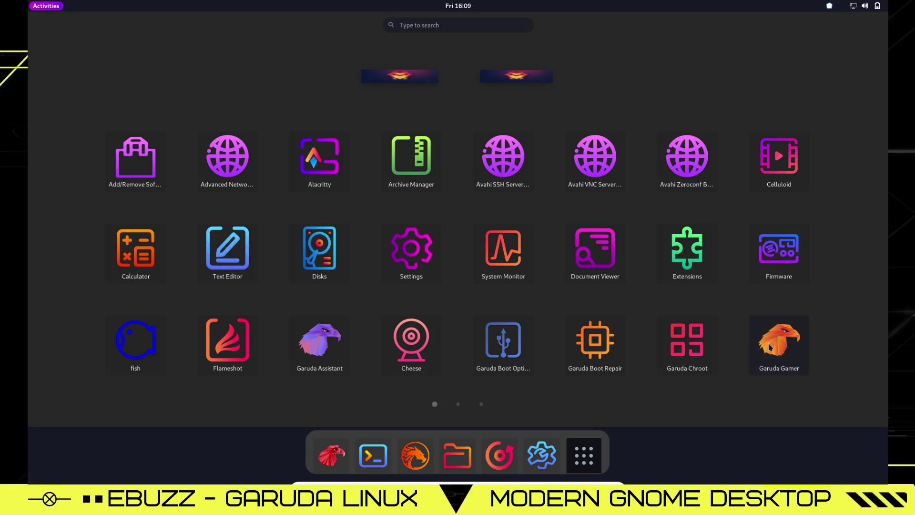
click(458, 404)
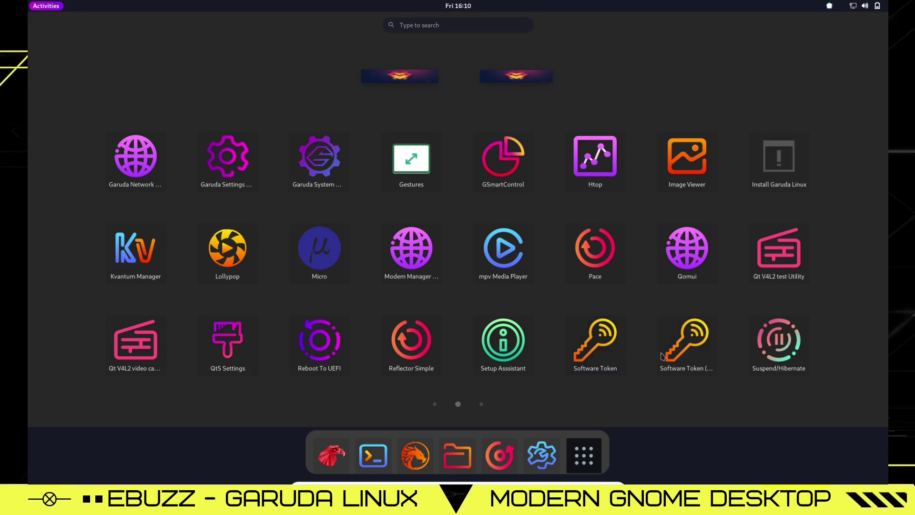
scroll(577, 362, down, 1)
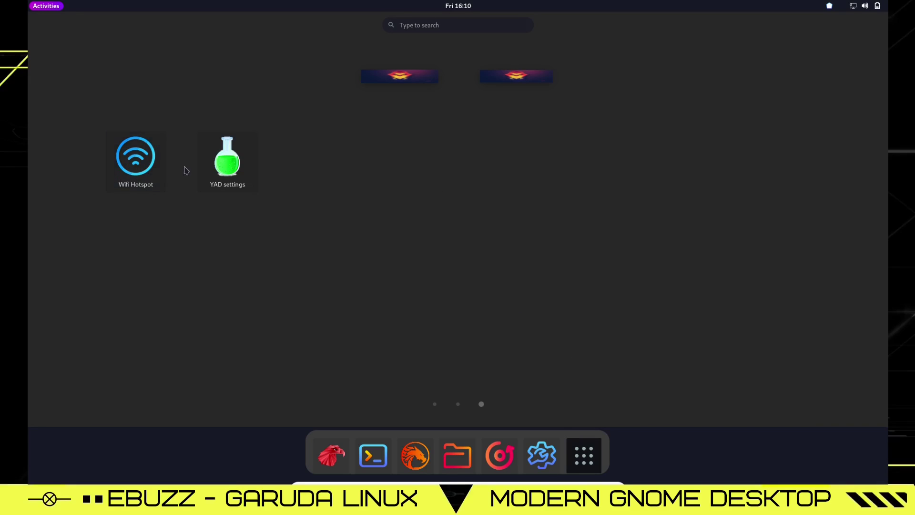
key(Escape)
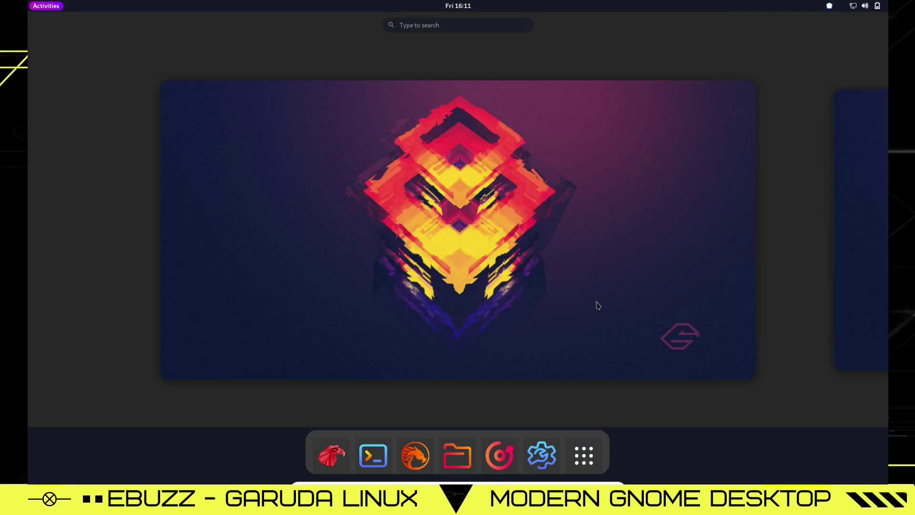